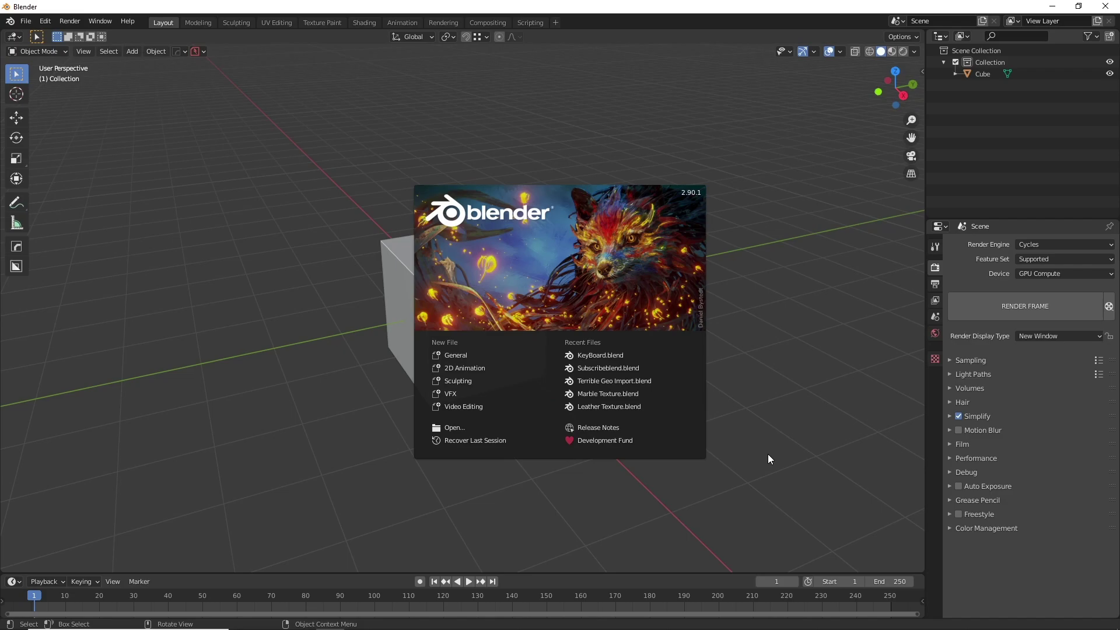
Step: Dismiss the splash screen and open Edit > Preferences on the Interface page
left_click(45, 21)
left_click(46, 21)
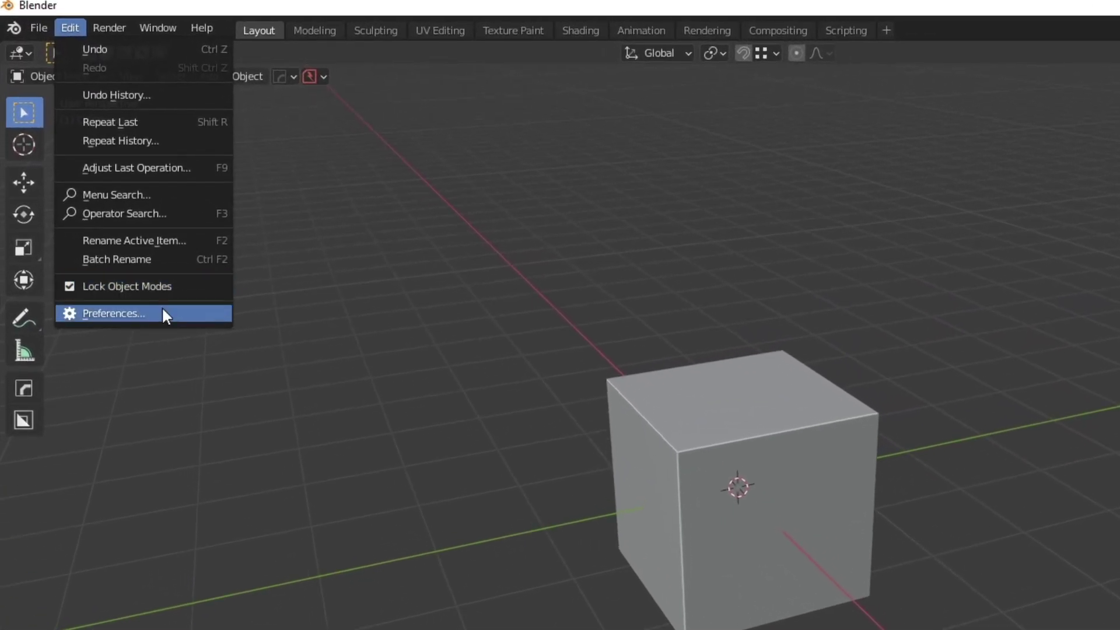
left_click(91, 249)
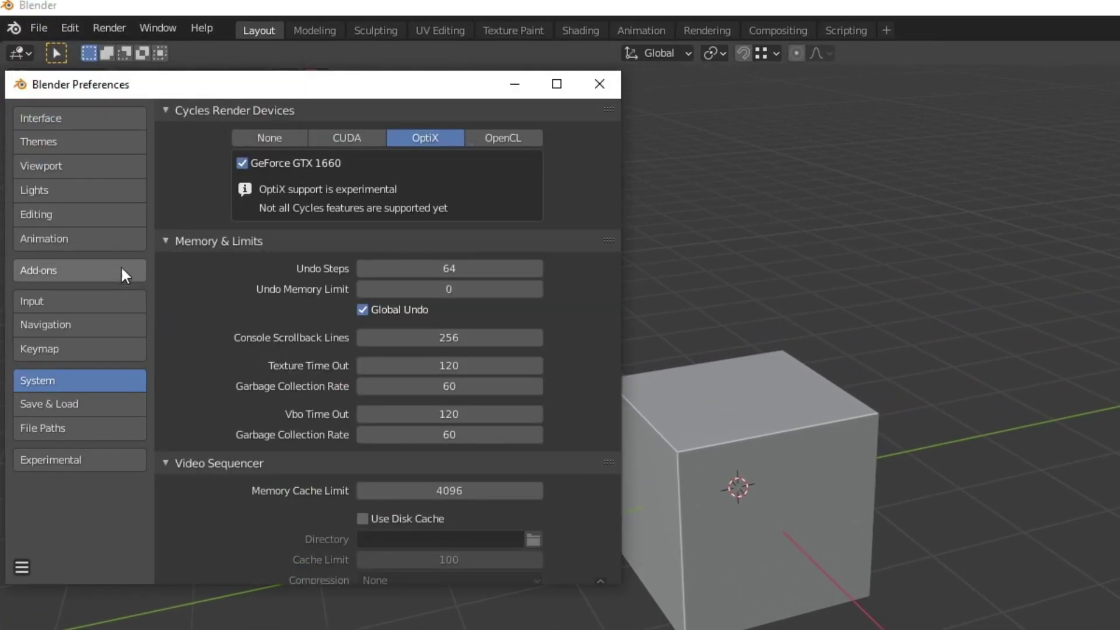
left_click(67, 118)
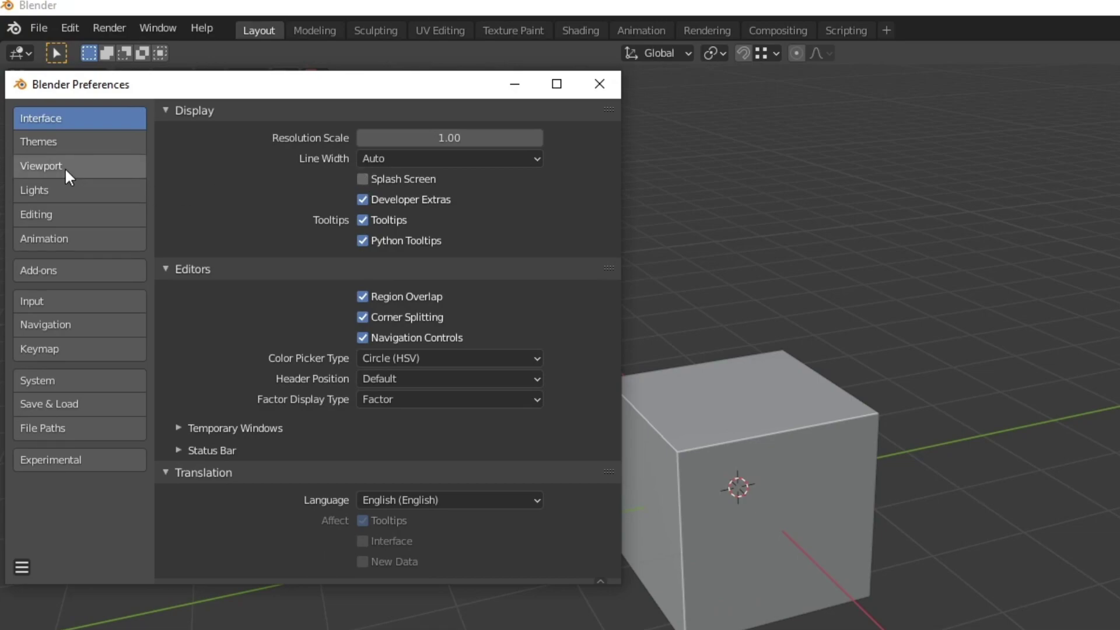
Step: Set the 3D Viewport theme's Vertex Size to 7 px and close Preferences
left_click(42, 136)
left_click(167, 209)
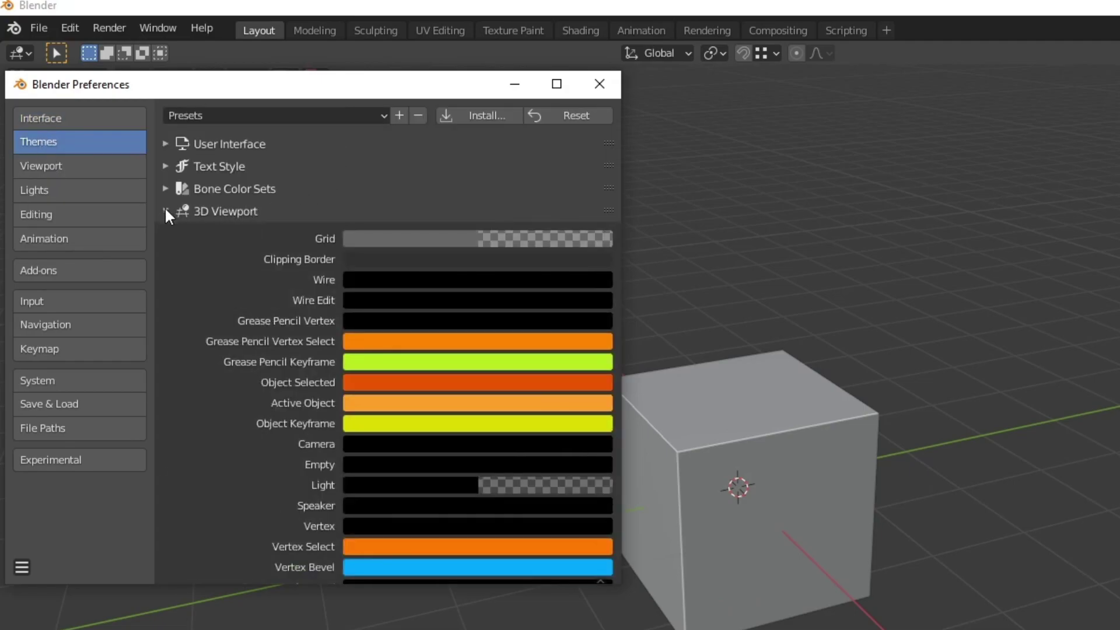
scroll(233, 245, "down", 15)
scroll(244, 260, "down", 20)
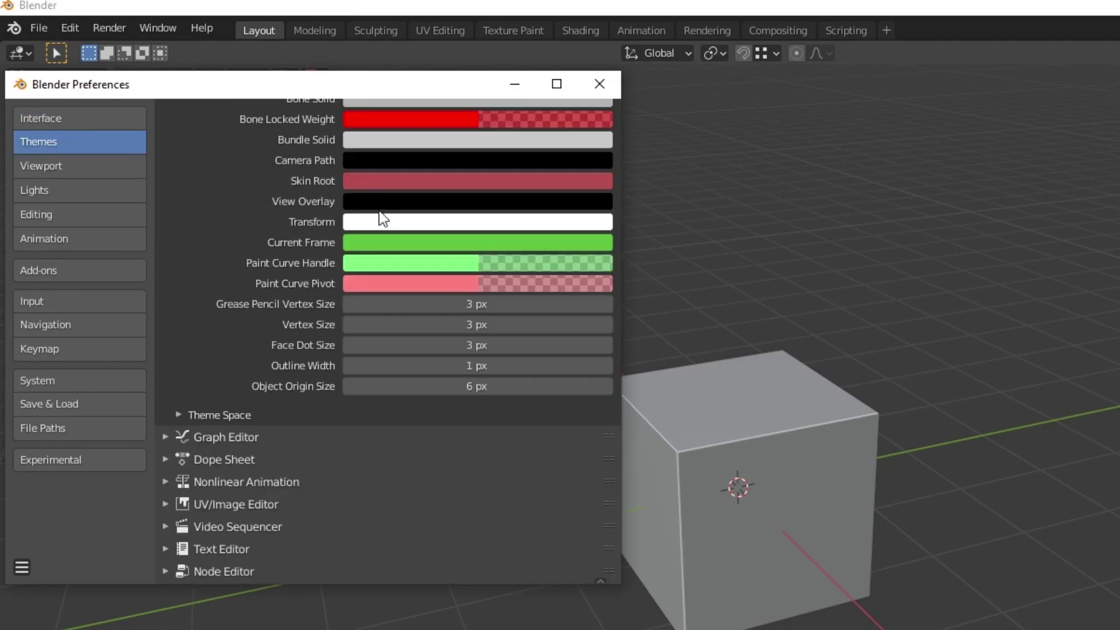
left_click(478, 326)
type("7")
key("Return")
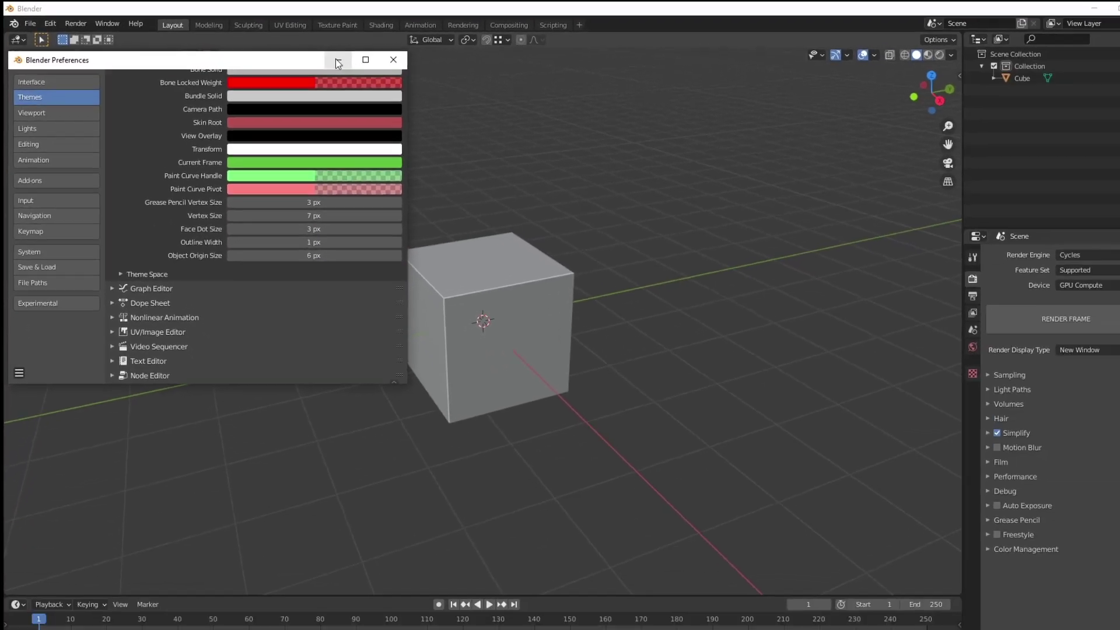
left_click(338, 63)
Step: Put the cube into Edit Mode and select a vertex to inspect the enlarged vertices
left_click(474, 329)
key("ctrl+Tab")
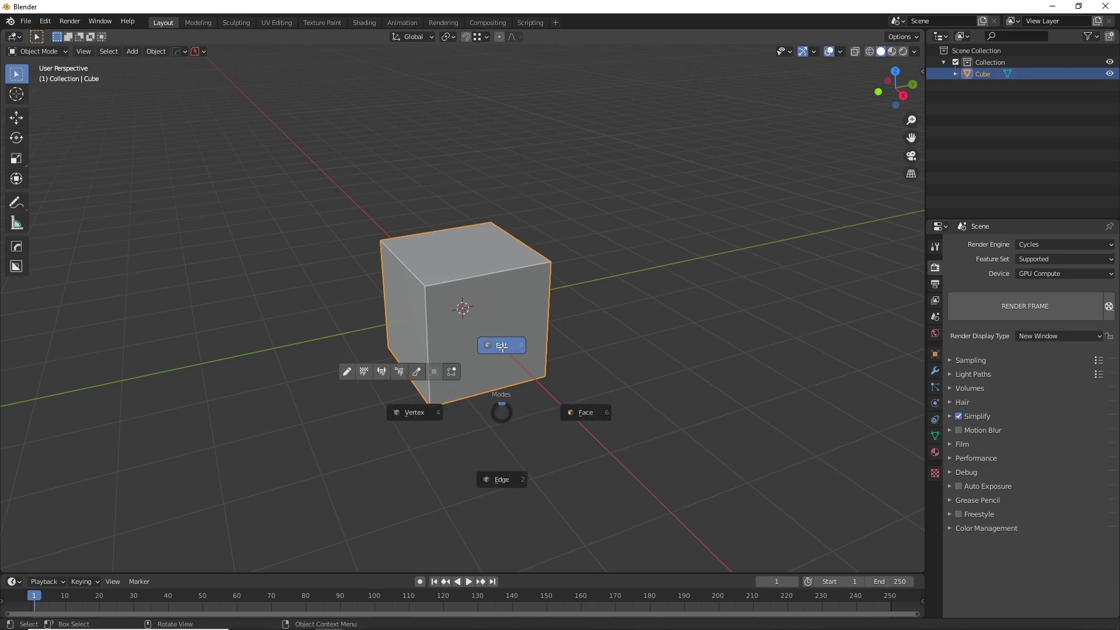
left_click(502, 346)
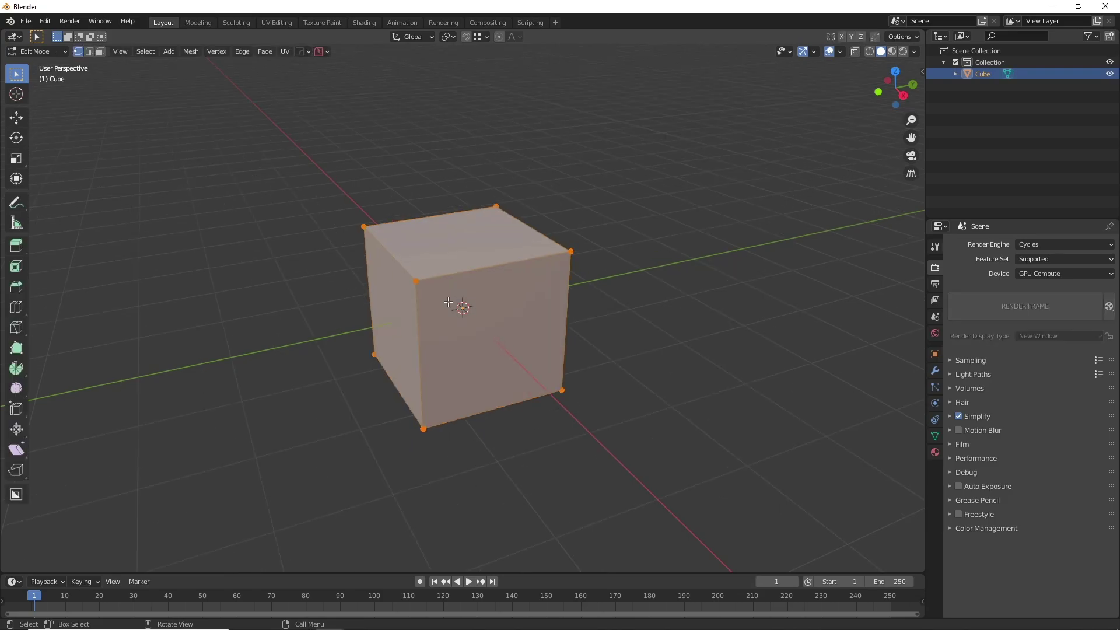
left_click(425, 287)
middle_click_drag(584, 305, 600, 327)
Step: Return to Object Mode, switch to Material Preview shading and browse the HDRI previews
key("Tab")
scroll(600, 327, "down", 2)
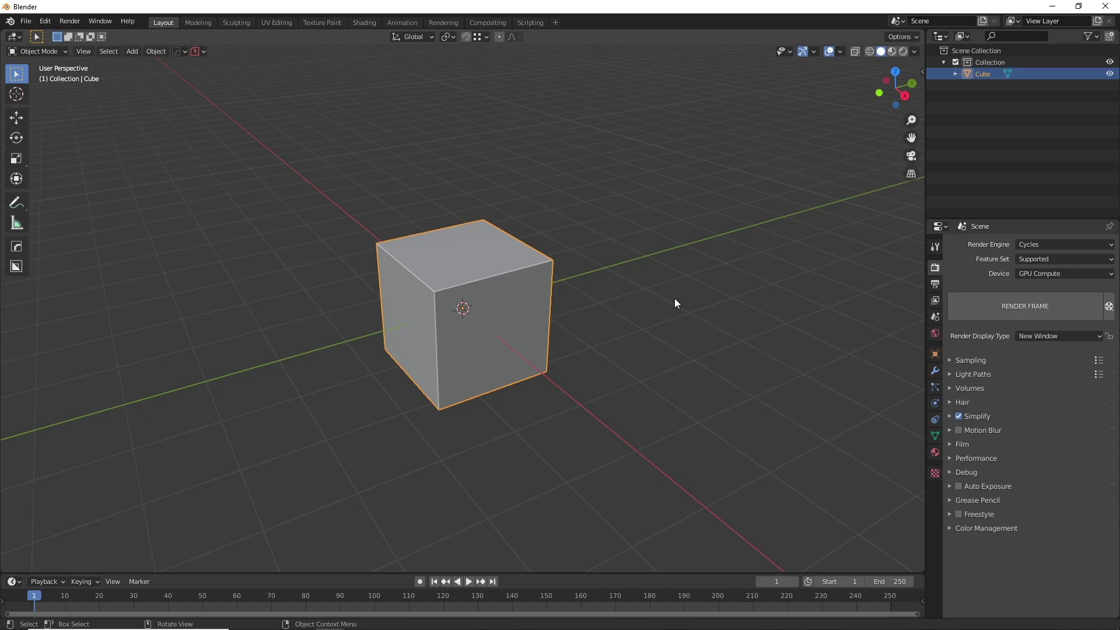
left_click(892, 51)
left_click(914, 51)
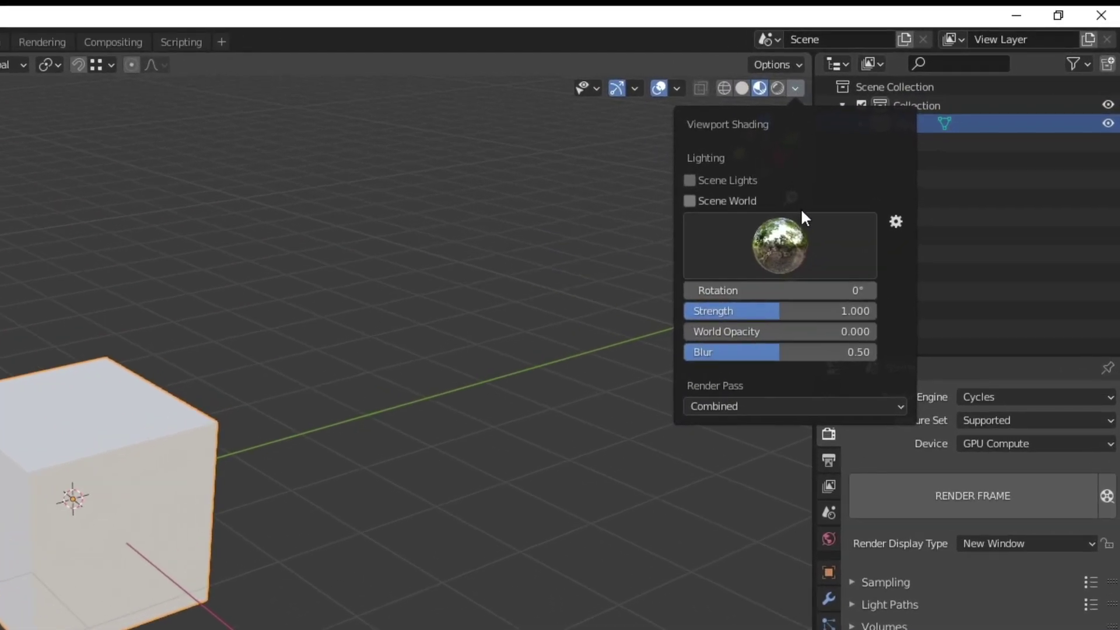
left_click(799, 230)
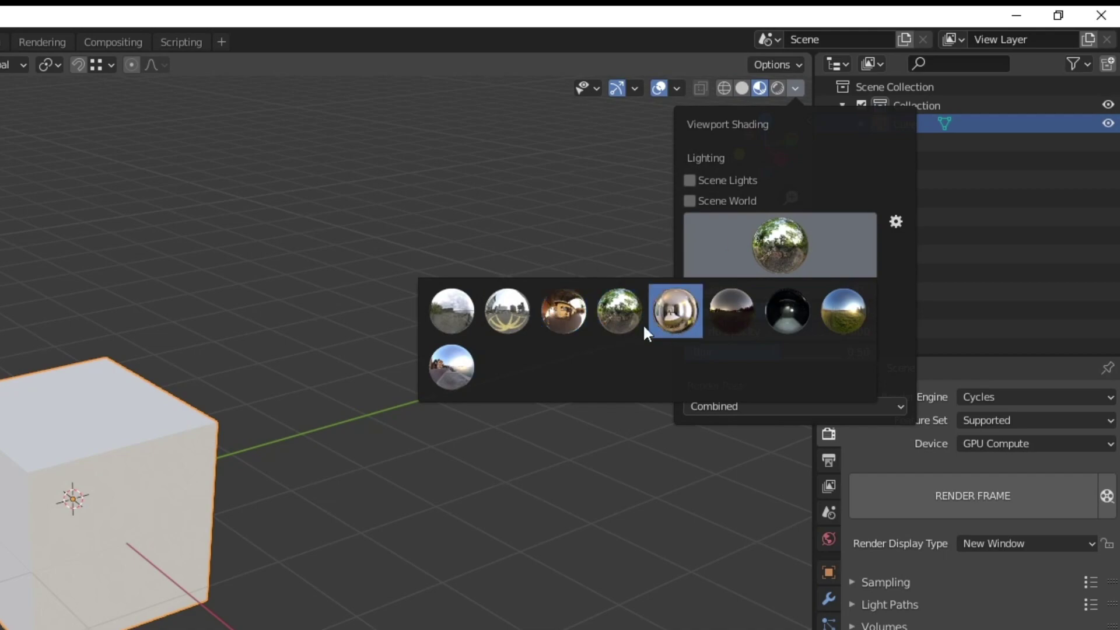
left_click(490, 350)
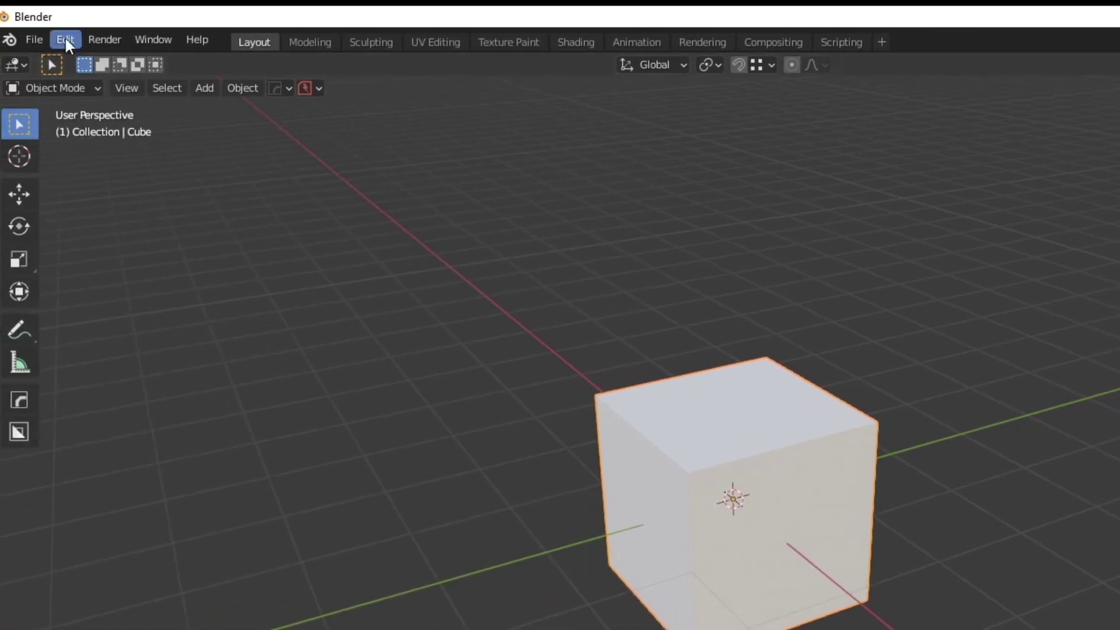
Step: Open Preferences on the Lights page listing the installed abandoned_slipway_4k.hdr HDRI
left_click(66, 39)
left_click(114, 324)
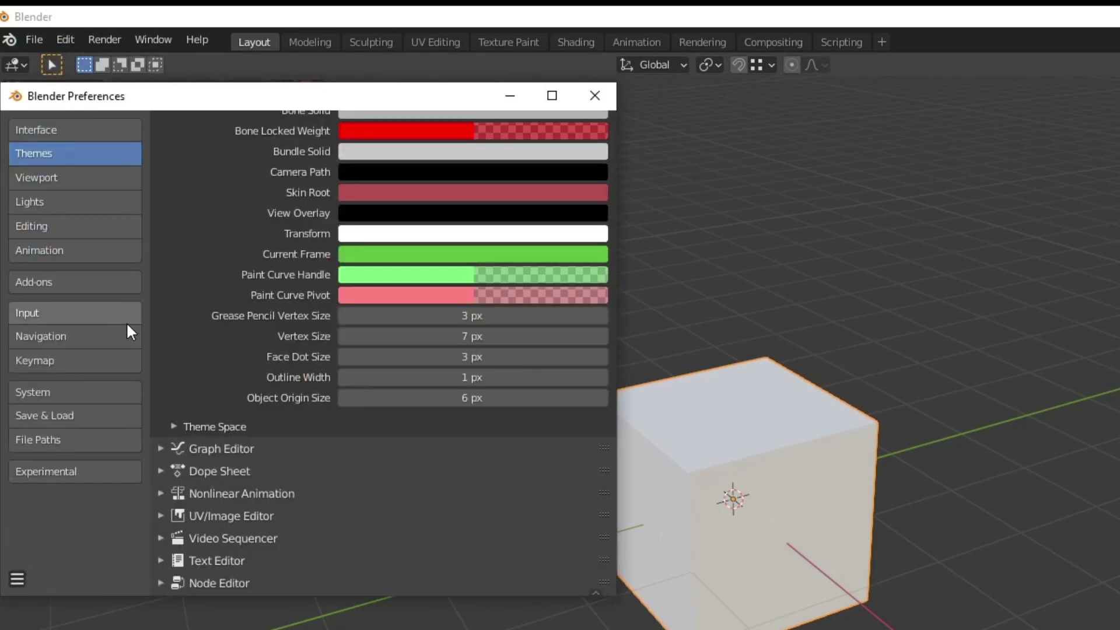
left_click(95, 203)
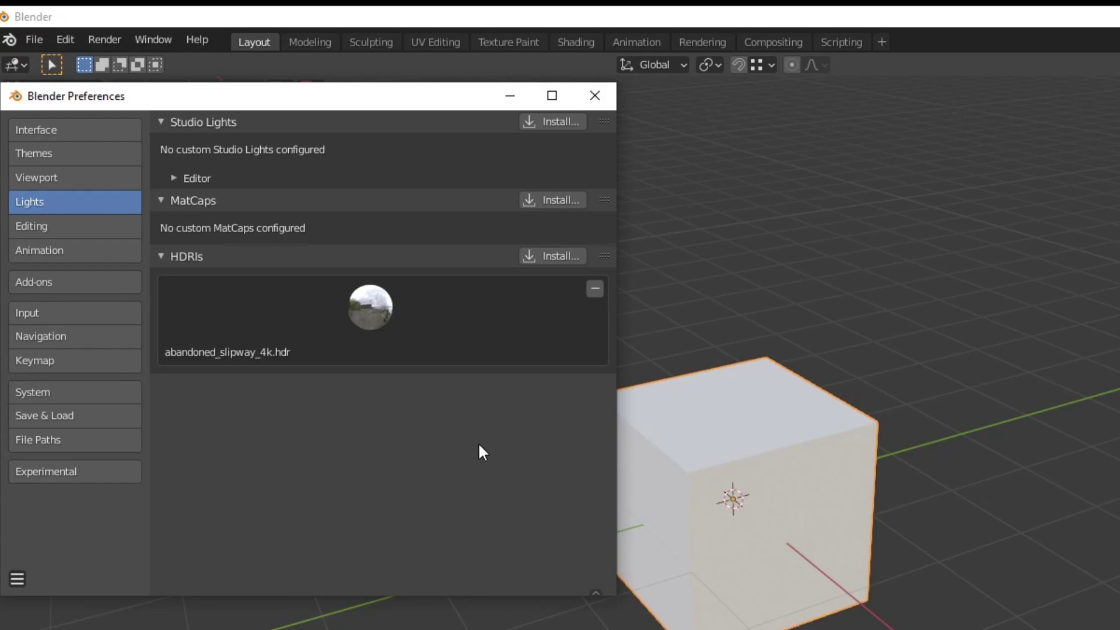
Step: Switch the Preferences window to the System settings page
left_click(112, 401)
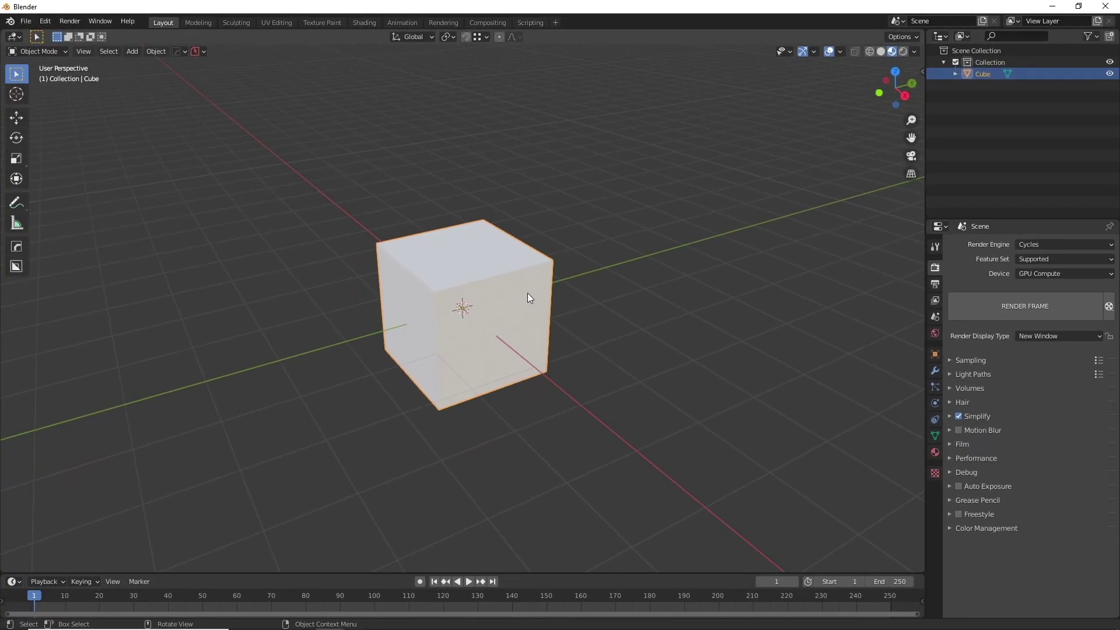
Step: Switch the viewport to Solid shading and use File > Defaults > Save Startup File
left_click(882, 51)
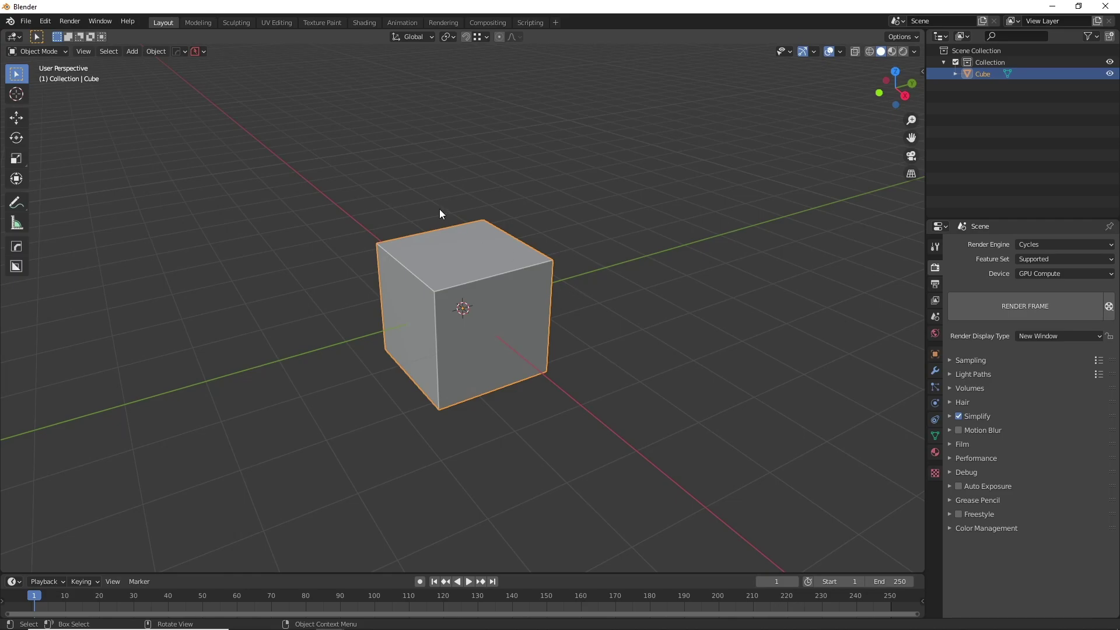
left_click(26, 22)
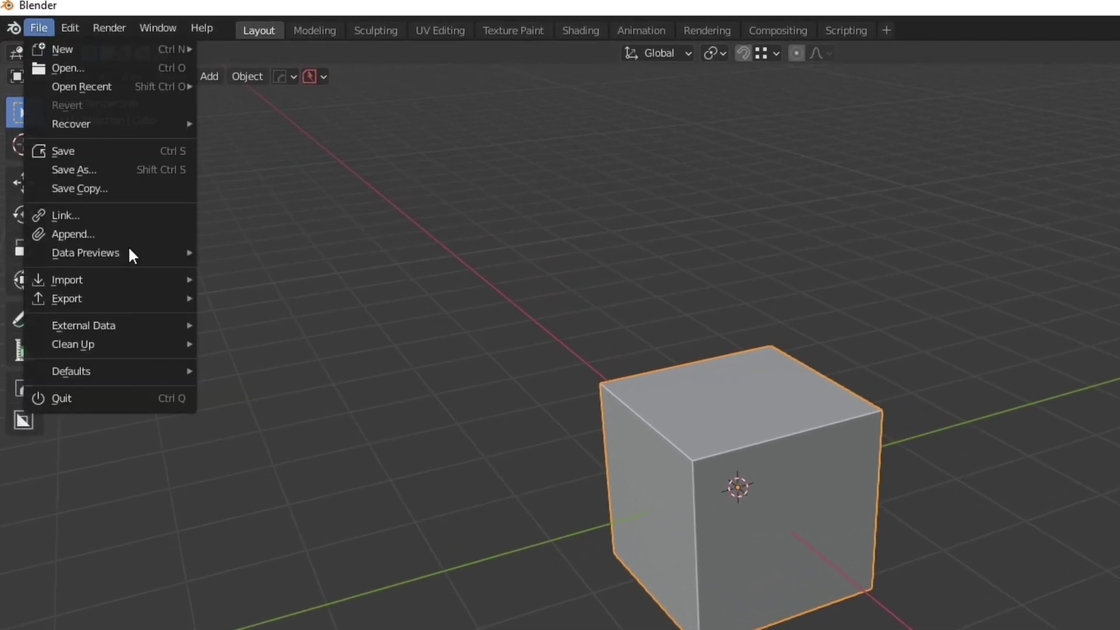
mouse_move(136, 370)
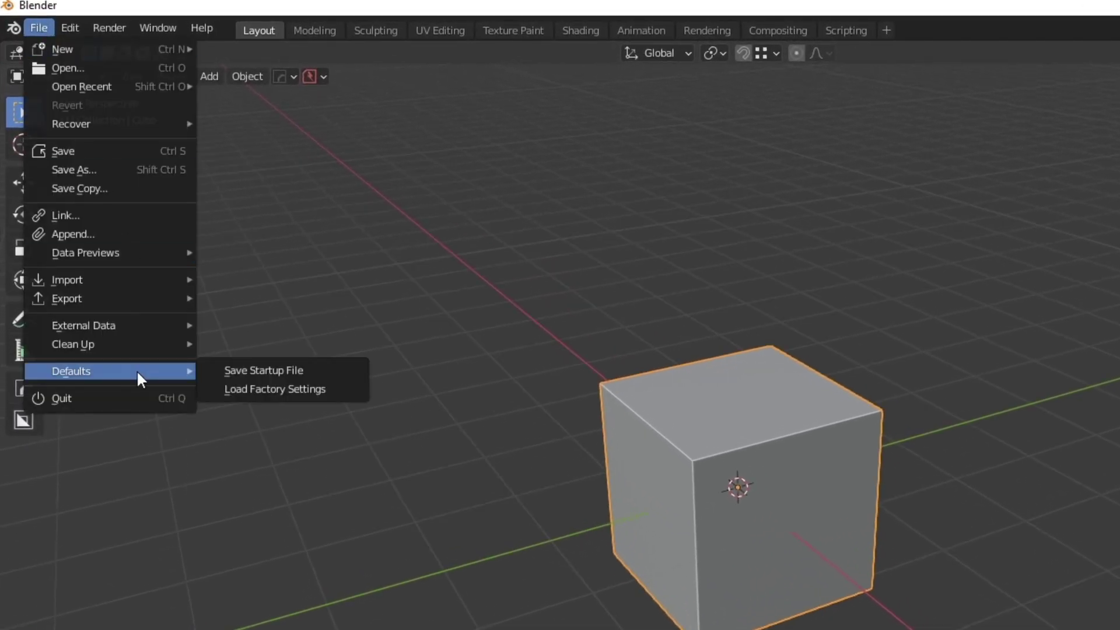
left_click(229, 371)
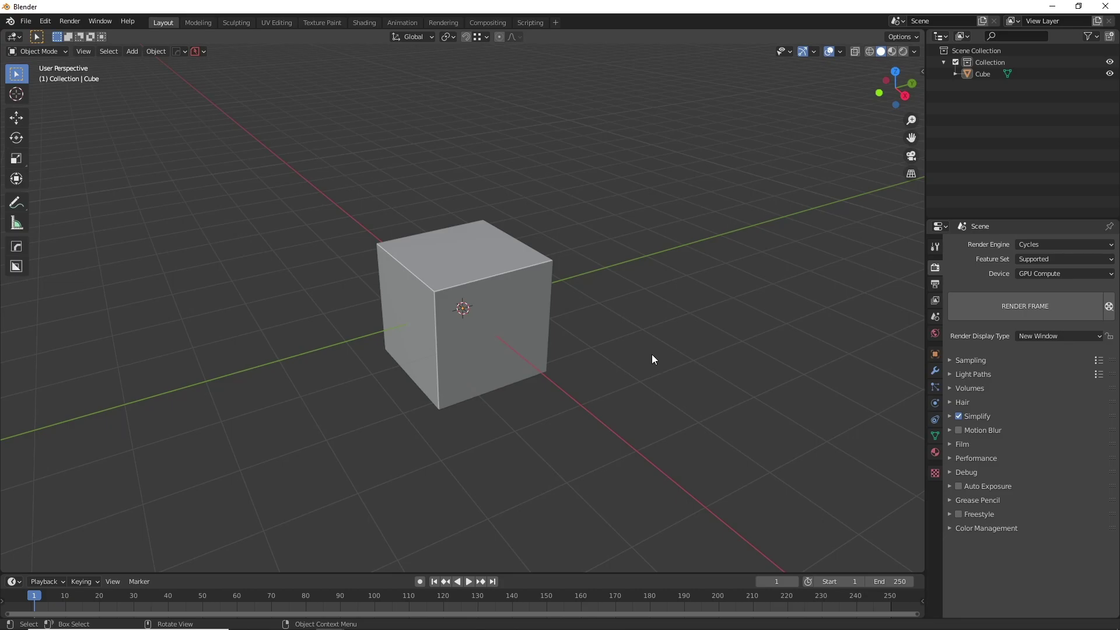
Step: Delete the old cube and add a new mesh cube, expanding its Add Cube panel
left_click(508, 321)
key("Delete")
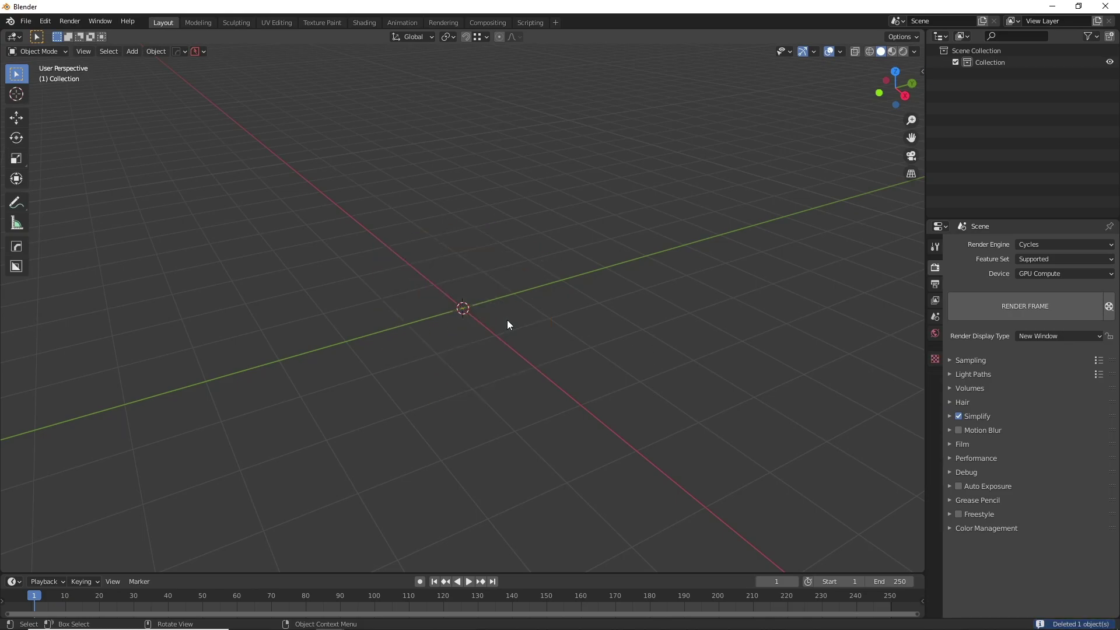
key("shift+a")
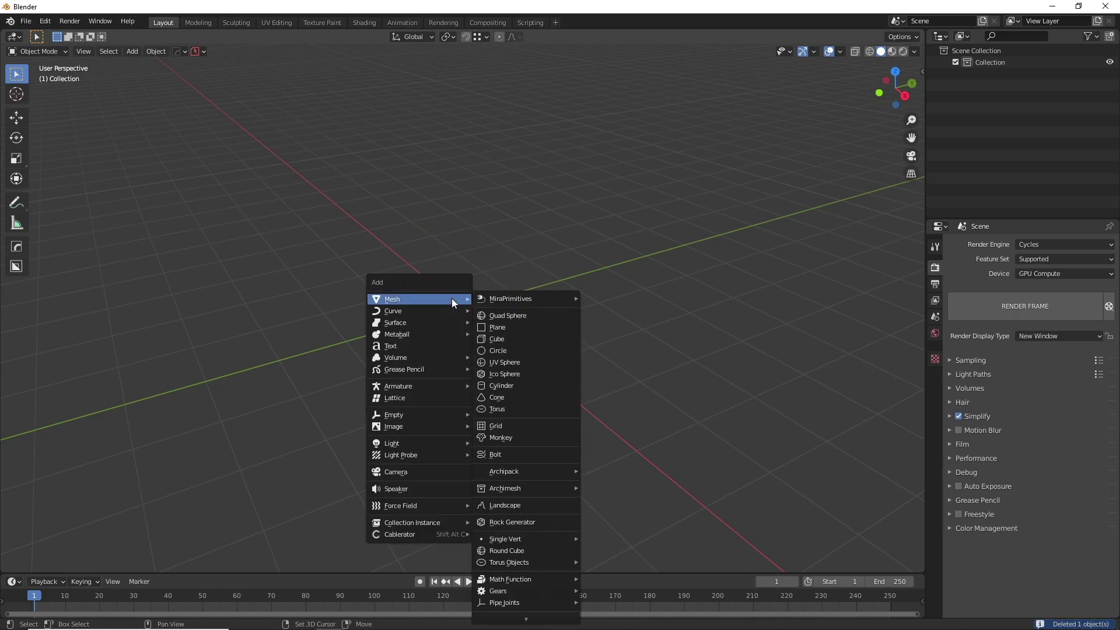
left_click(507, 339)
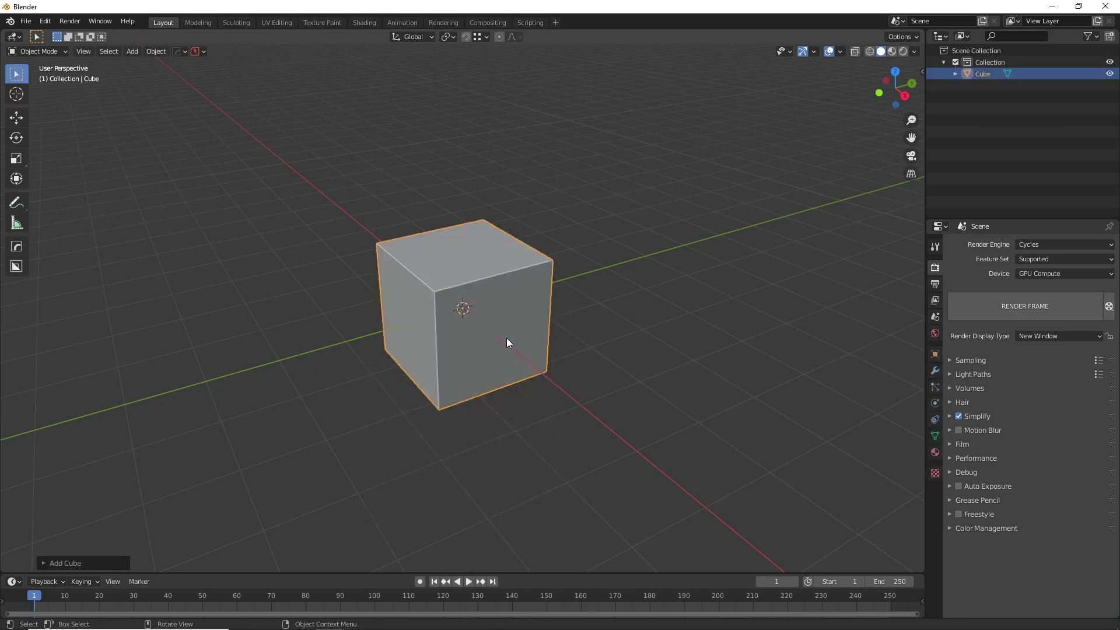
left_click(49, 562)
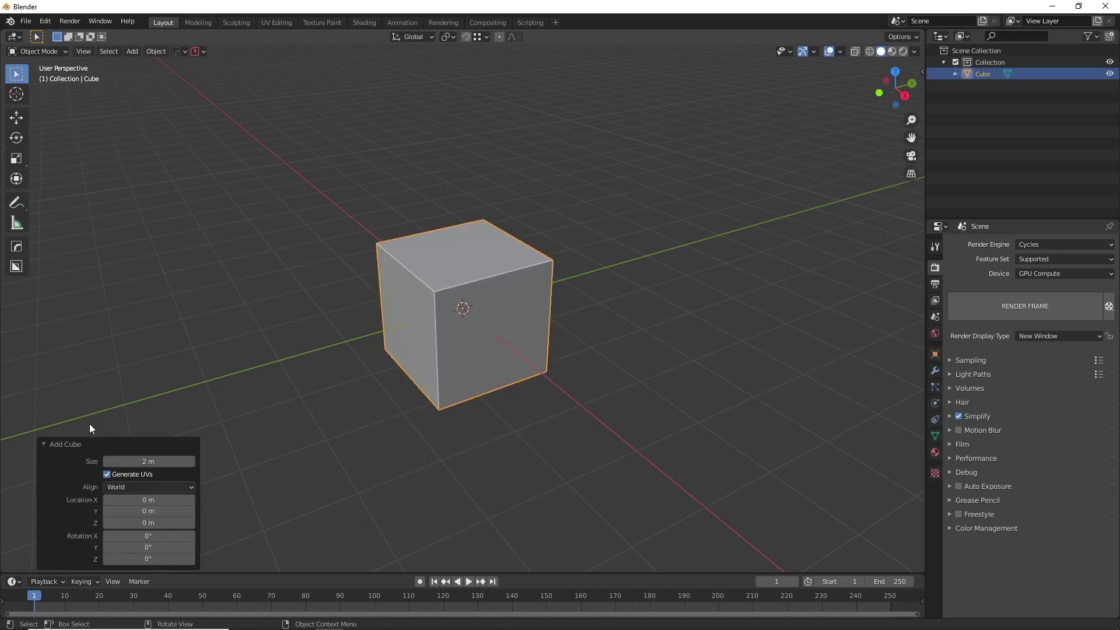
Step: Reselect the new cube and reopen its Add Cube settings with F9
left_click(576, 338)
scroll(631, 310, "up", 4)
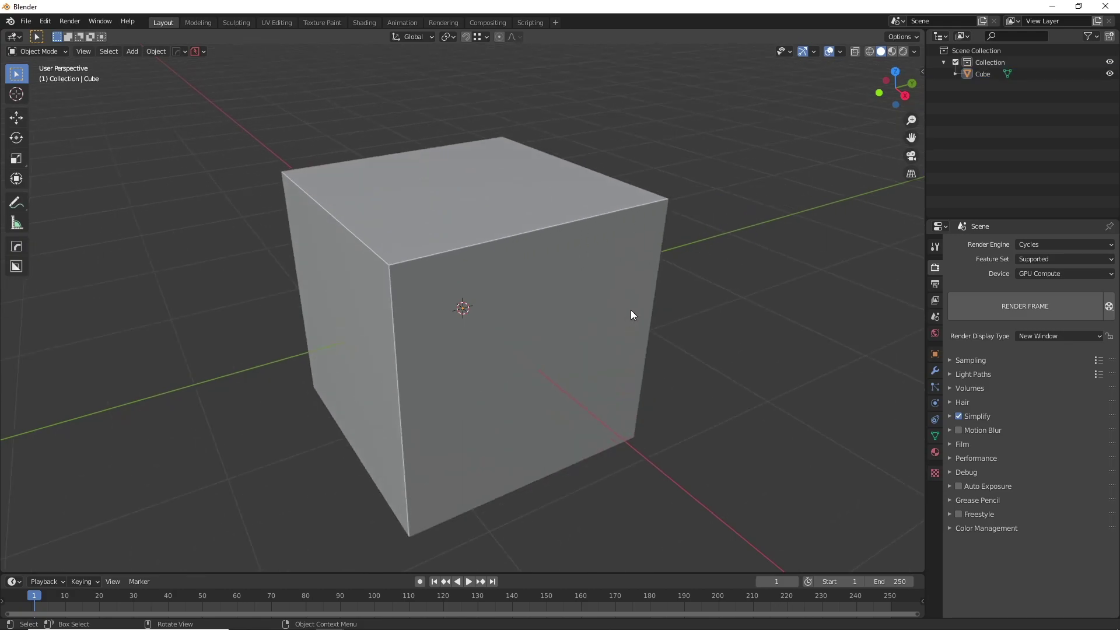
mouse_move(631, 310)
middle_mouse_down()
mouse_move(556, 285)
mouse_move(649, 319)
mouse_move(607, 312)
mouse_move(628, 309)
middle_mouse_up()
scroll(556, 284, "down", 4)
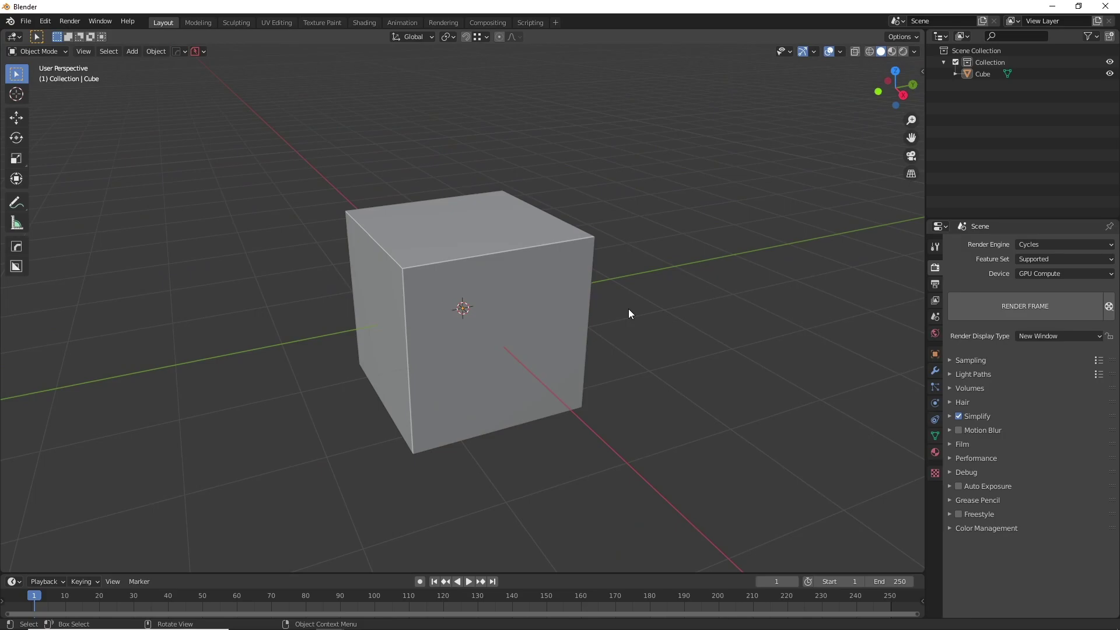
left_click(499, 351)
key("F9")
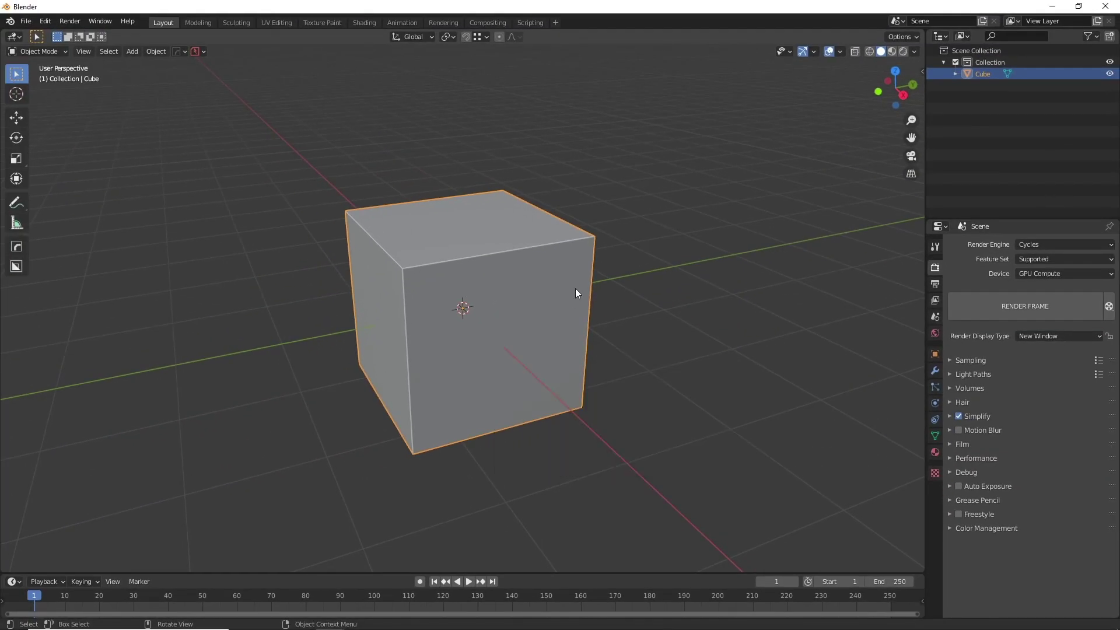
Step: Close the Add Cube panel and duplicate the cube twice, creating Cube.001 and Cube.002
scroll(575, 288, "down", 5)
left_click(691, 384)
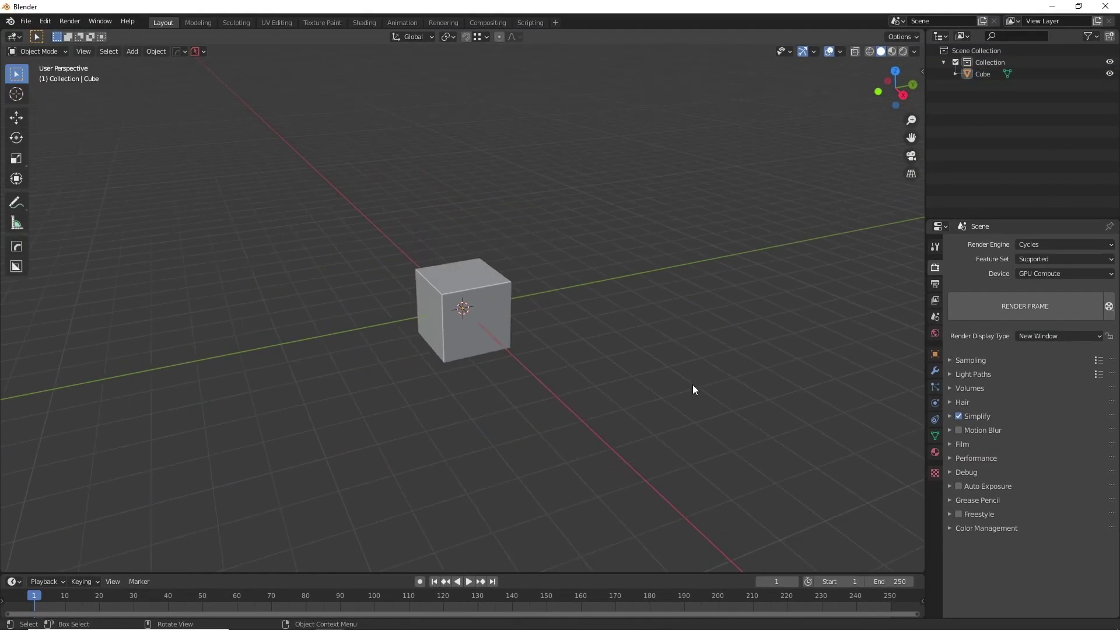
left_click(448, 327)
key("ctrl+shift+z")
key("ctrl+shift+z")
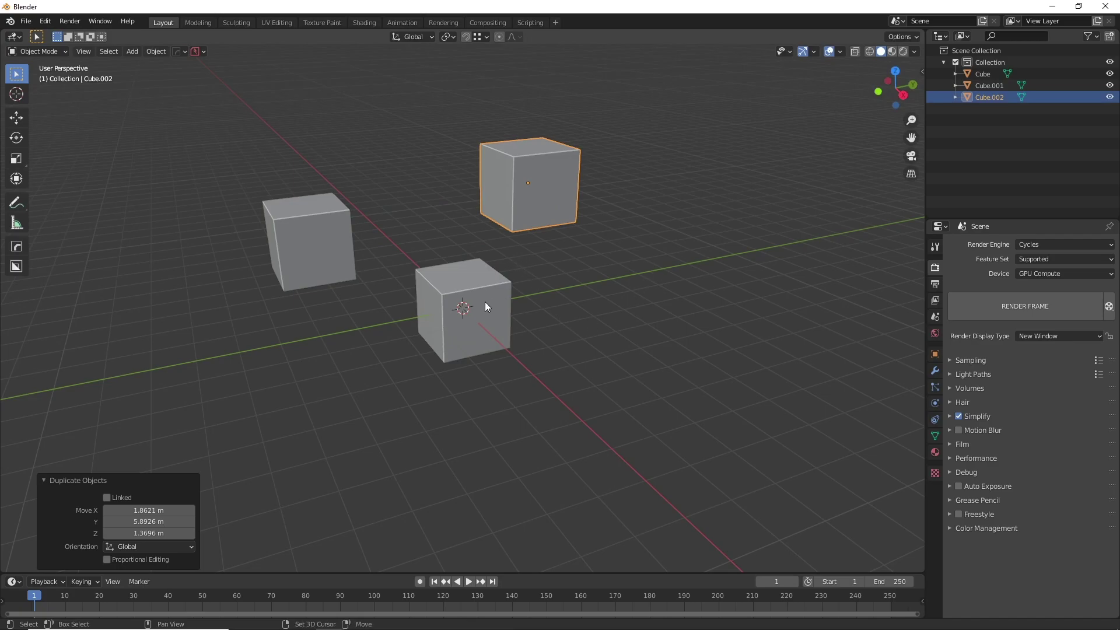
key("ctrl+shift+z")
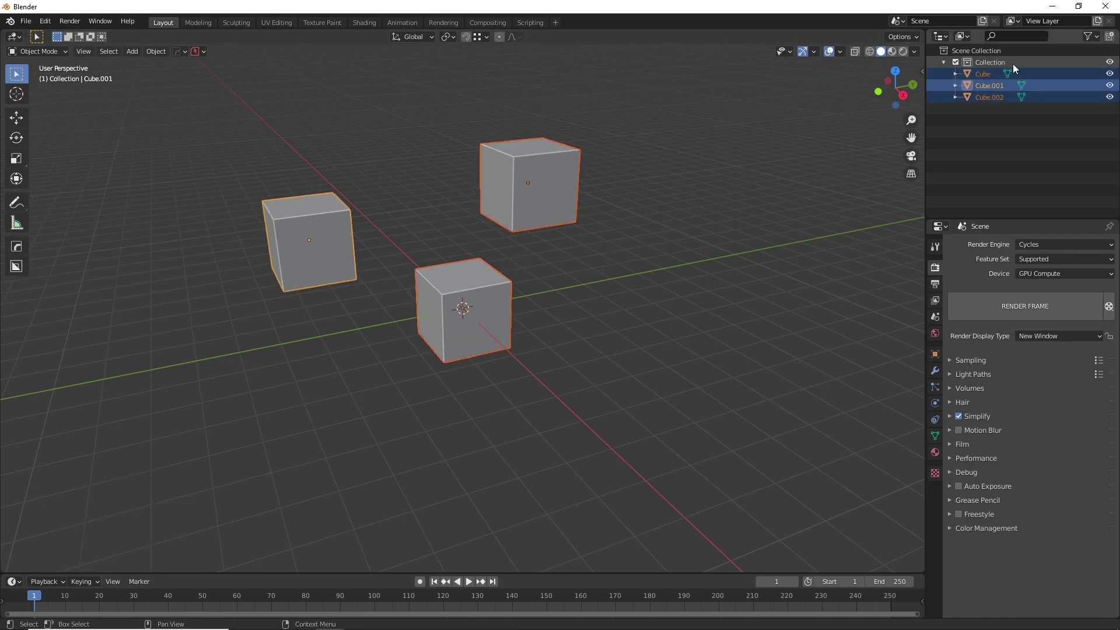
Step: Select the upper-right Cube.002 and apply Select Grouped > Collection
left_click(674, 274)
middle_click_drag(674, 274, 668, 263)
left_click(523, 231)
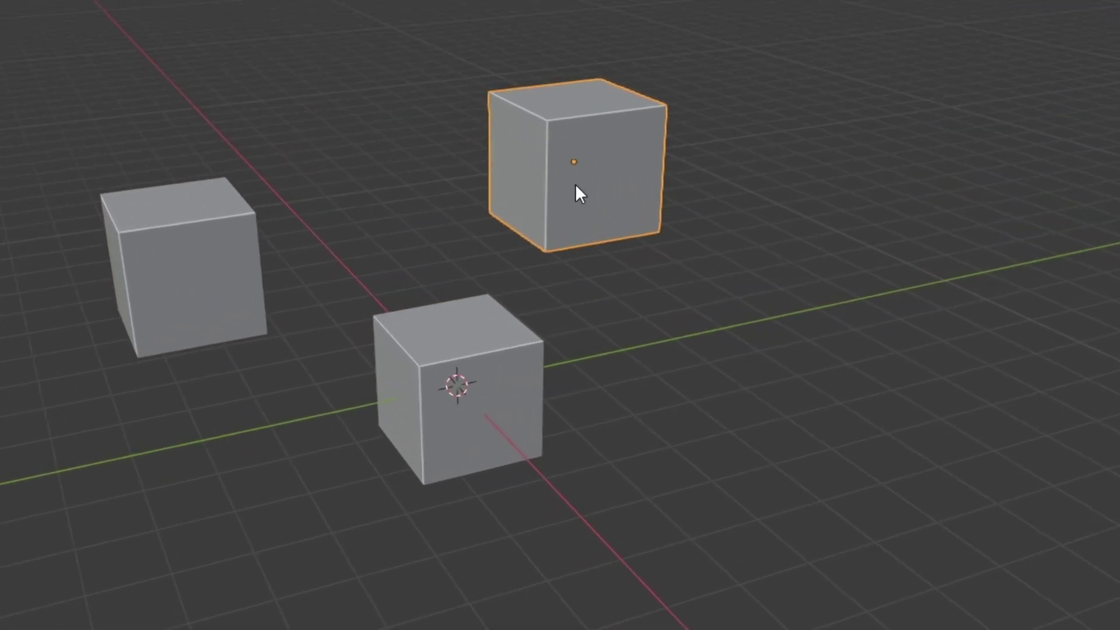
key("shift+g")
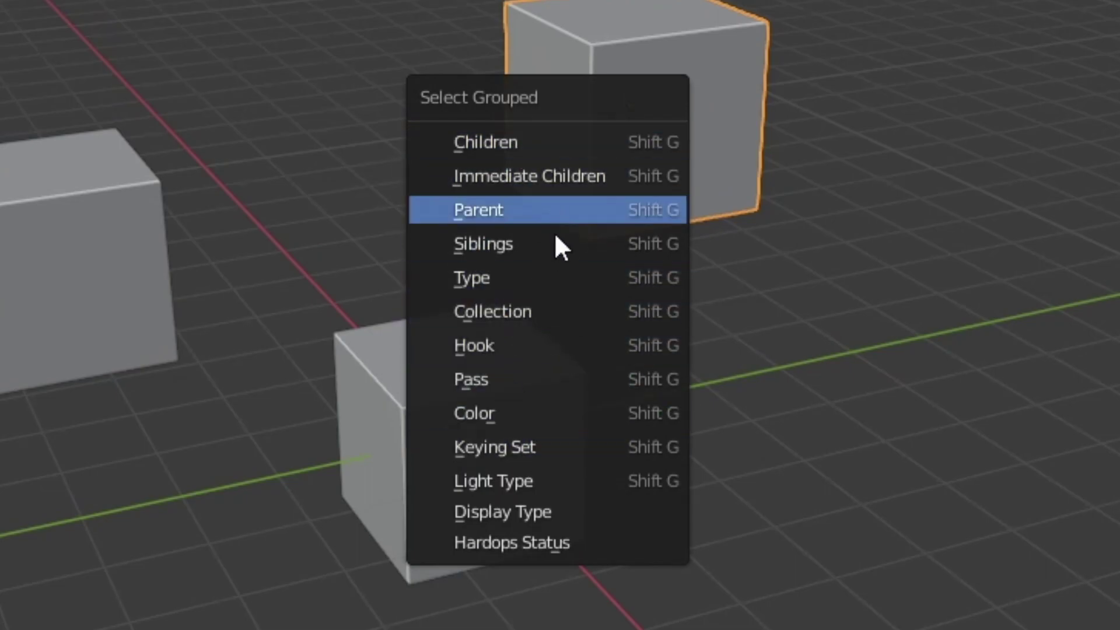
left_click(561, 313)
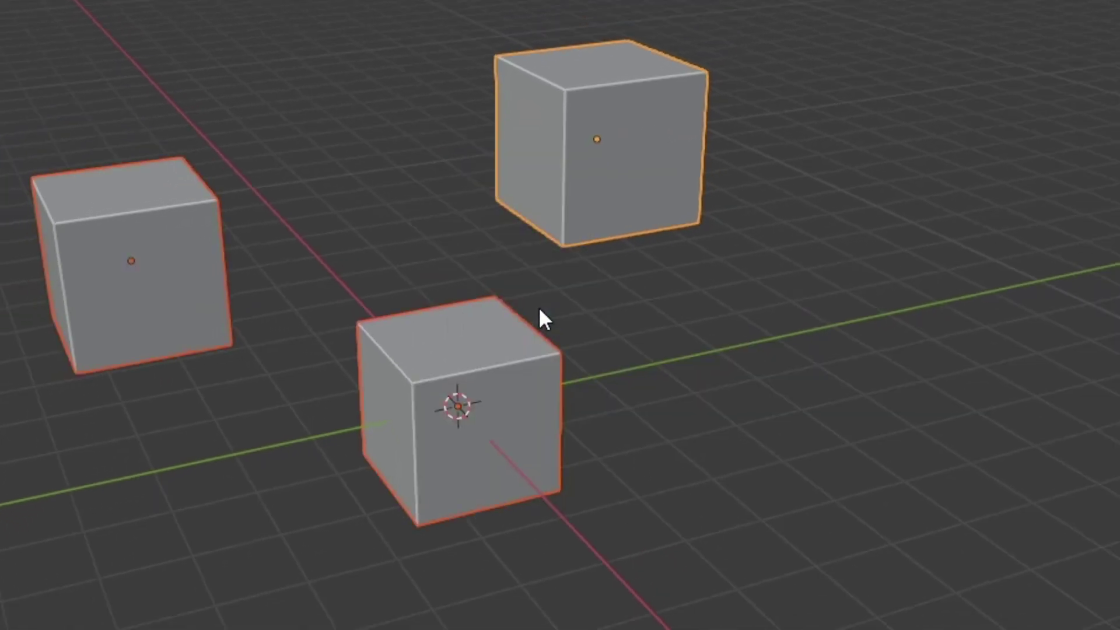
scroll(357, 236, "down", 5)
scroll(484, 273, "up", 4)
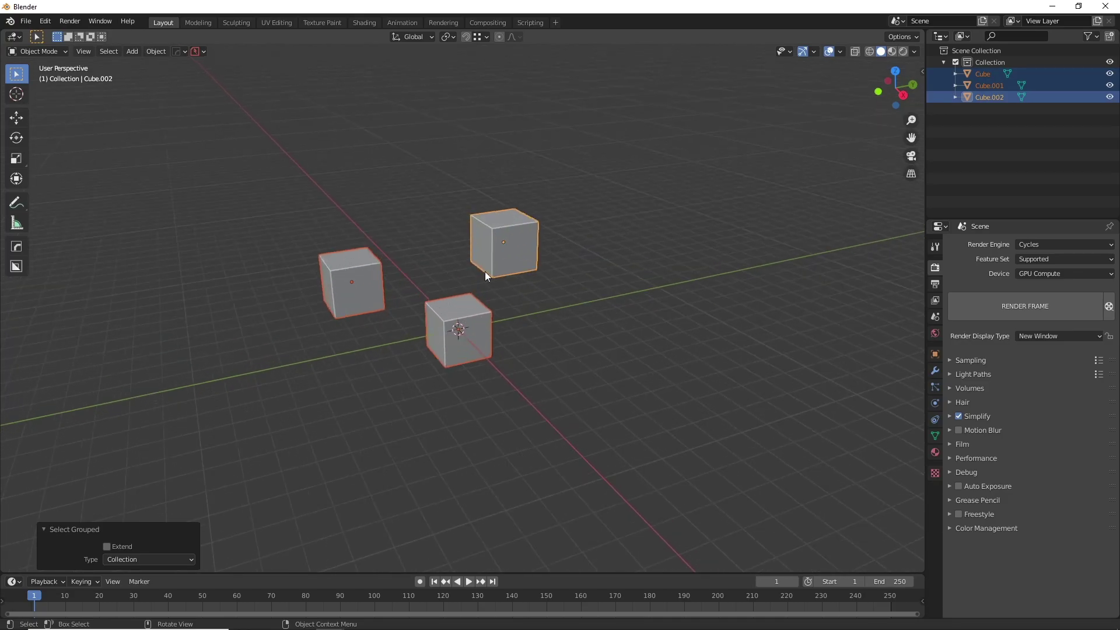
middle_click_drag(485, 271, 503, 254)
scroll(487, 270, "up", 3)
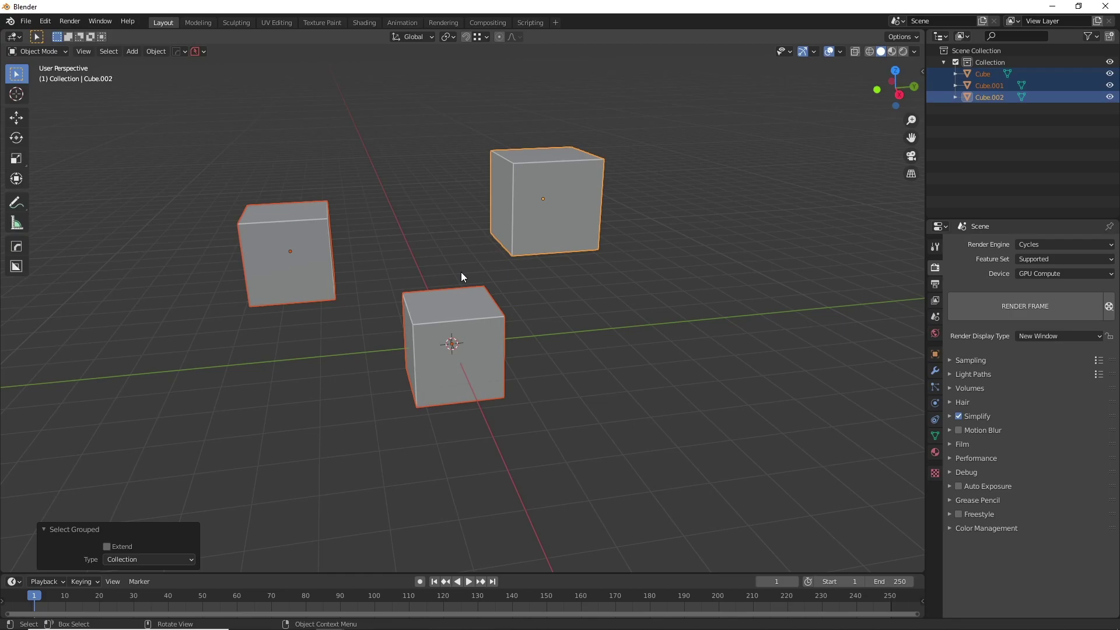
Step: Give Cube.002 a new material with an orange-red Base Color
left_click(553, 307)
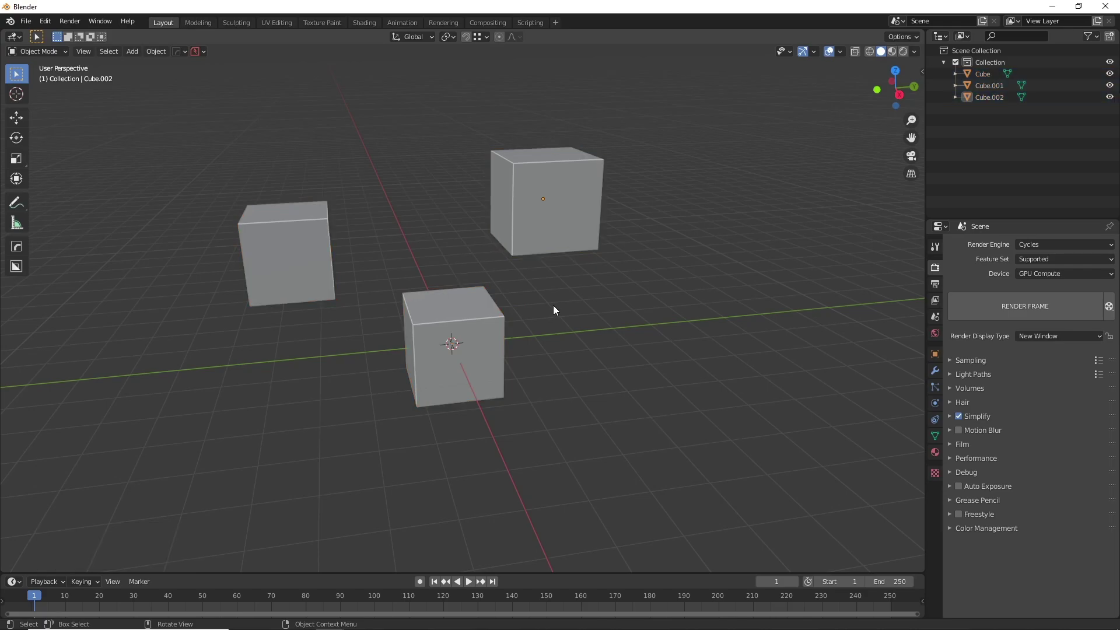
left_click(553, 228)
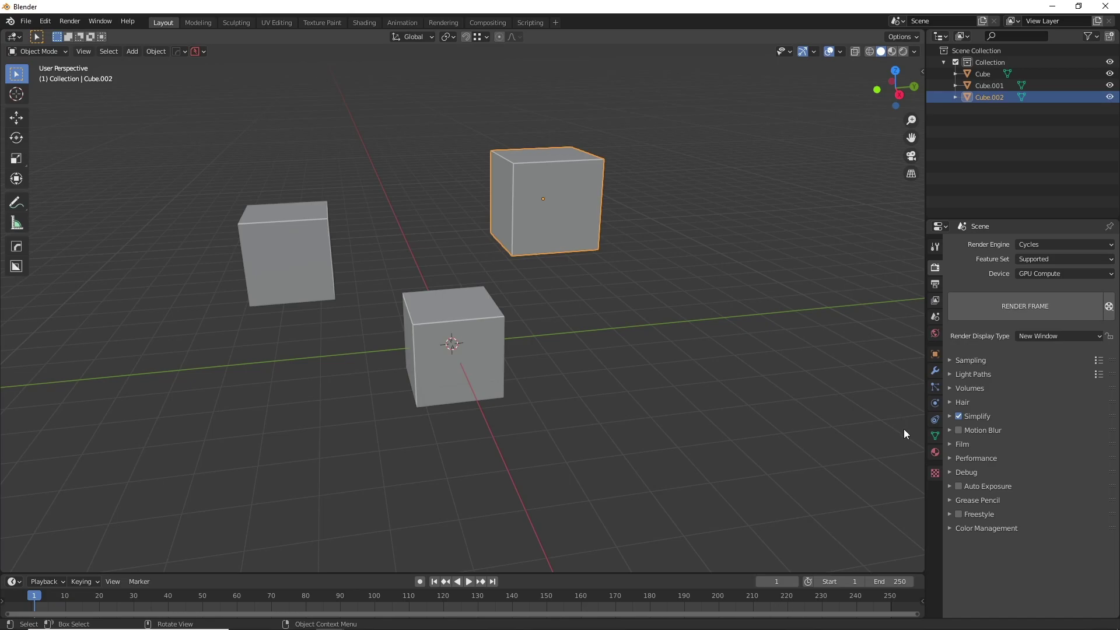
left_click(935, 452)
left_click(1006, 286)
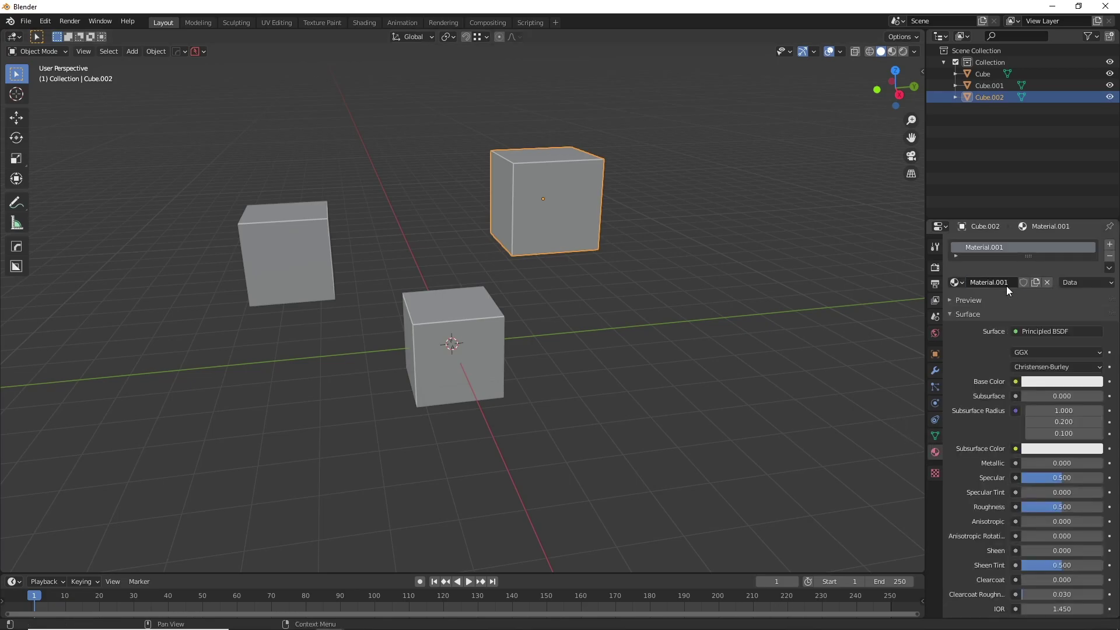
left_click(1041, 380)
left_click_drag(1049, 274, 1034, 289)
scroll(691, 265, "down", 3)
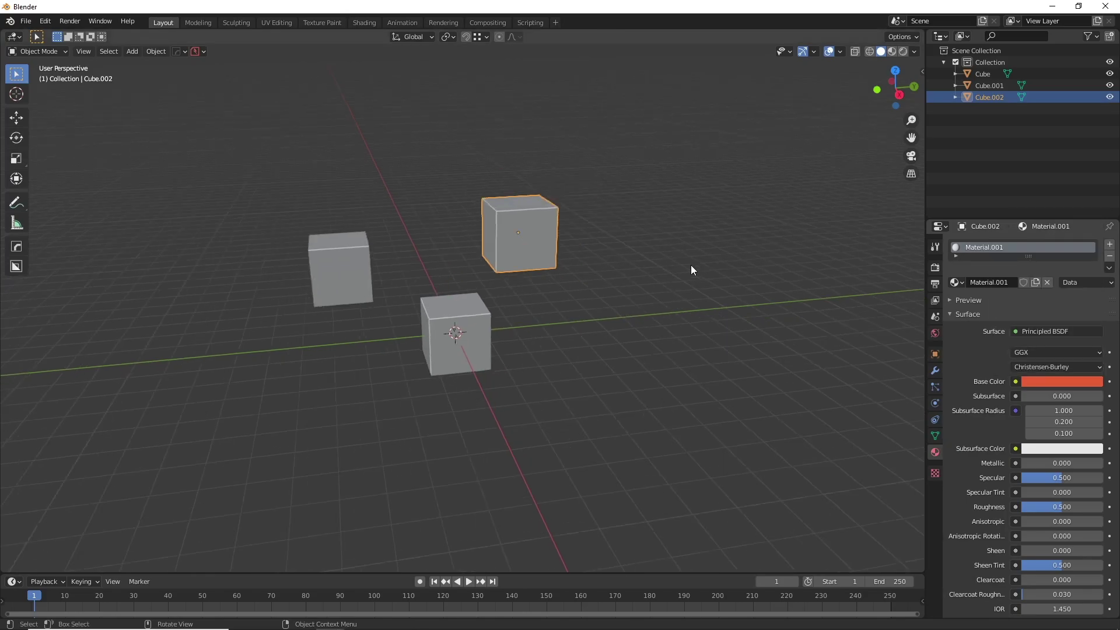
middle_click_drag(691, 265, 667, 269)
scroll(668, 268, "up", 3)
Step: Select all three cubes with Cube.002 active and link its material via Ctrl+L > Materials
left_click(438, 376)
left_click(375, 282)
left_click(456, 388)
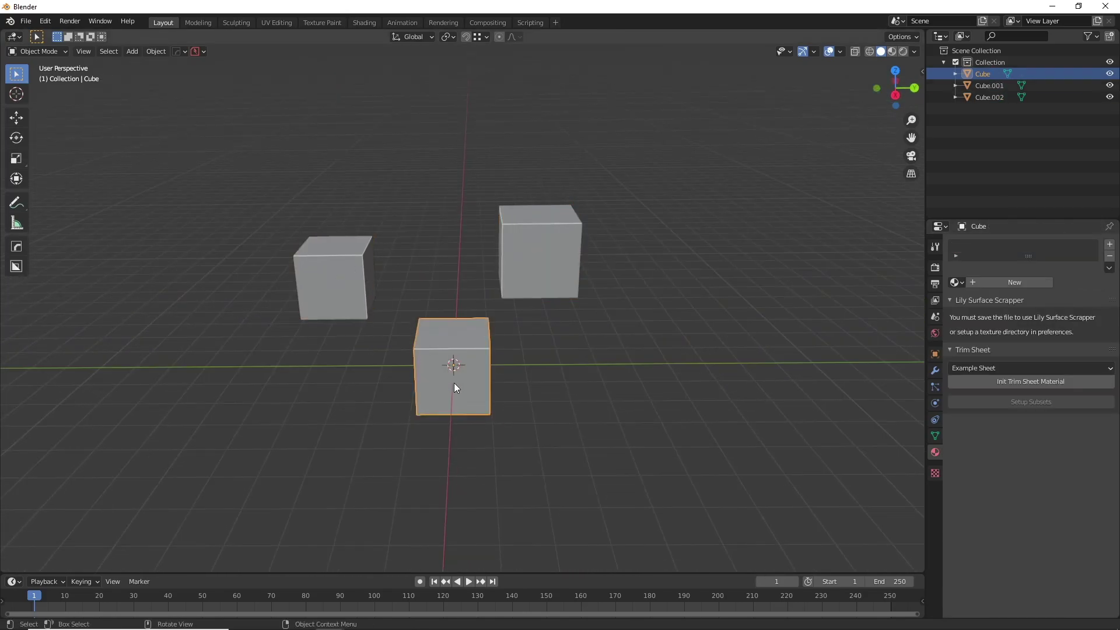
left_click(558, 265)
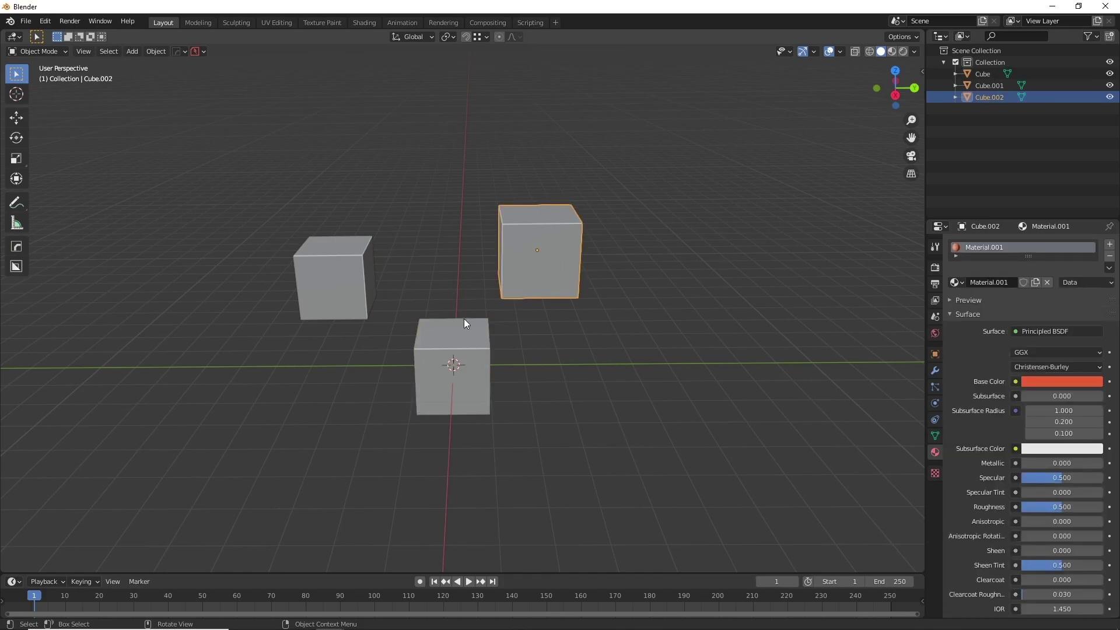
left_click(479, 373)
left_click(306, 279, "shift")
left_click(519, 270, "shift")
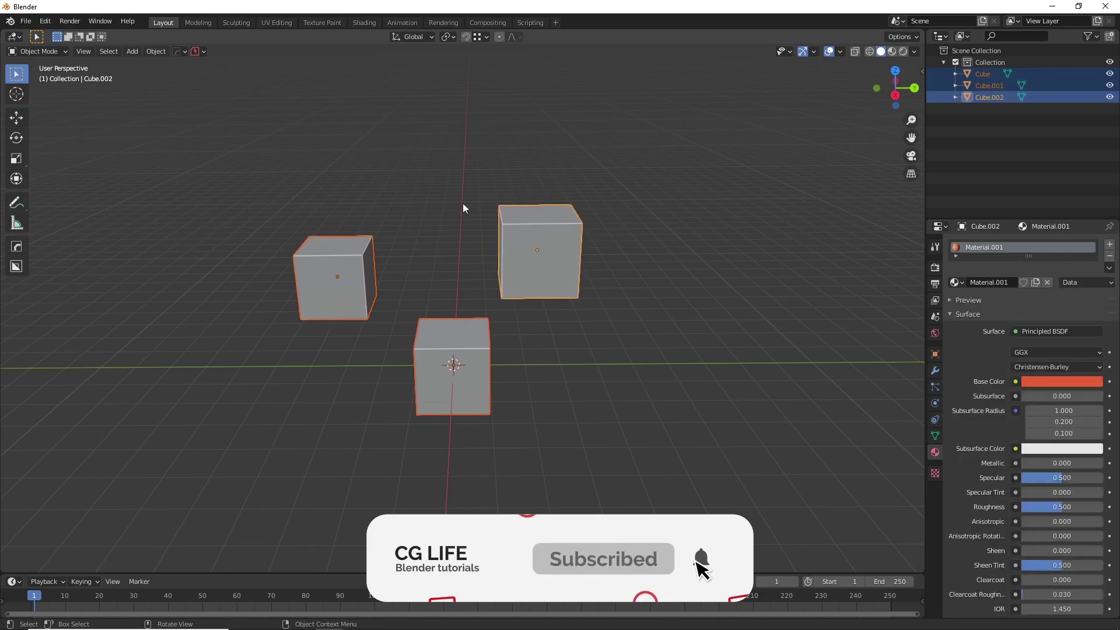
key("ctrl+l")
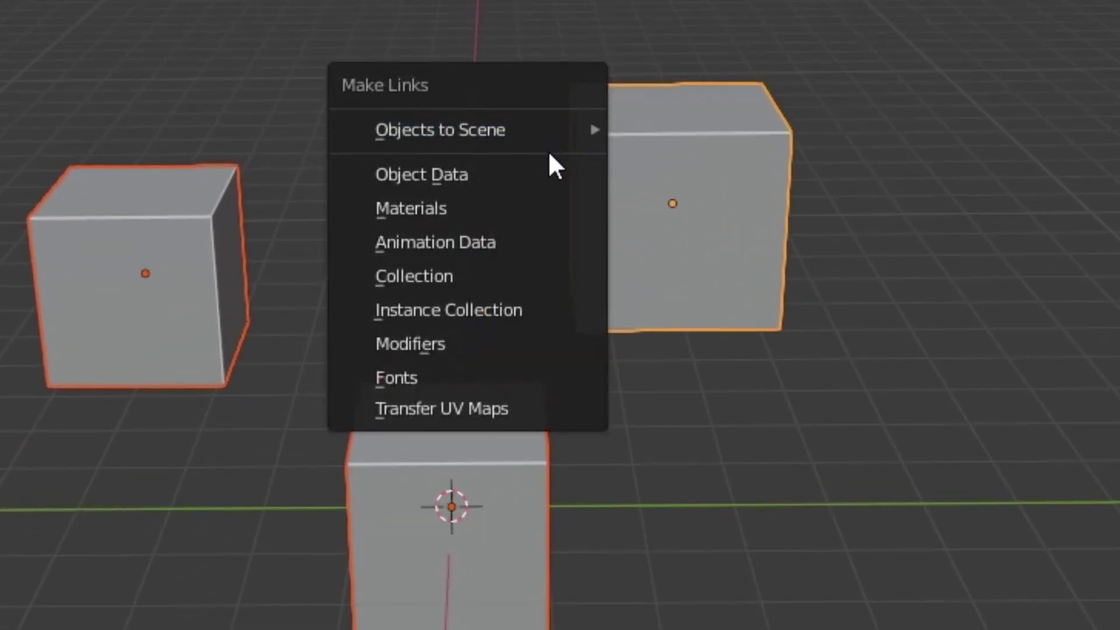
left_click(524, 208)
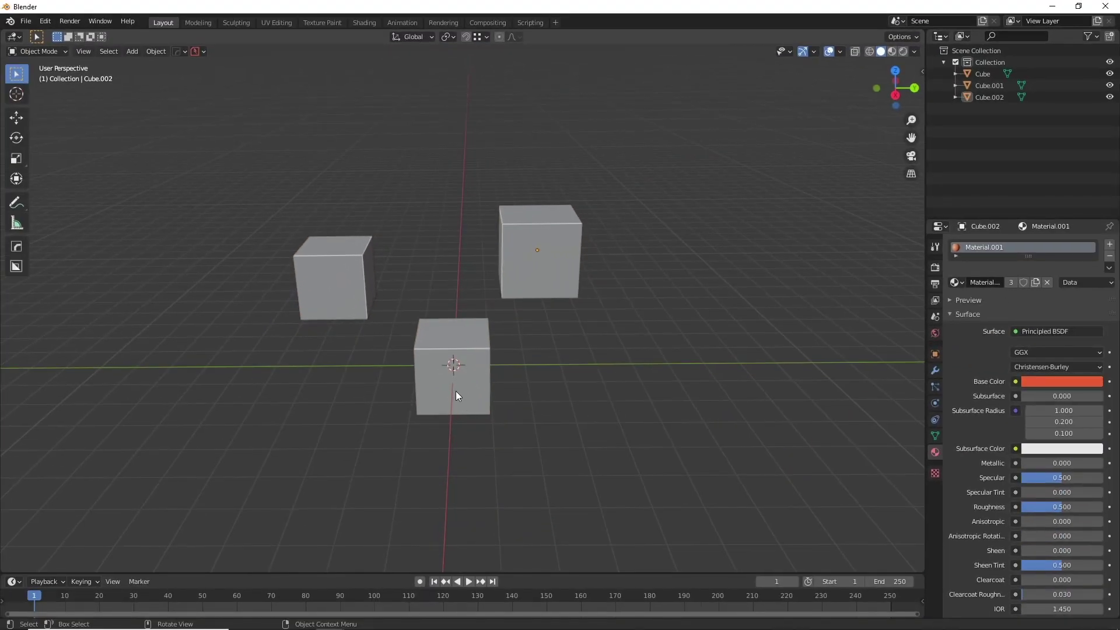
Step: Click the left and centre cubes to confirm they share Material.001, then deselect everything
left_click(352, 282)
left_click(489, 381)
left_click(328, 263)
left_click(451, 351)
left_click(660, 387)
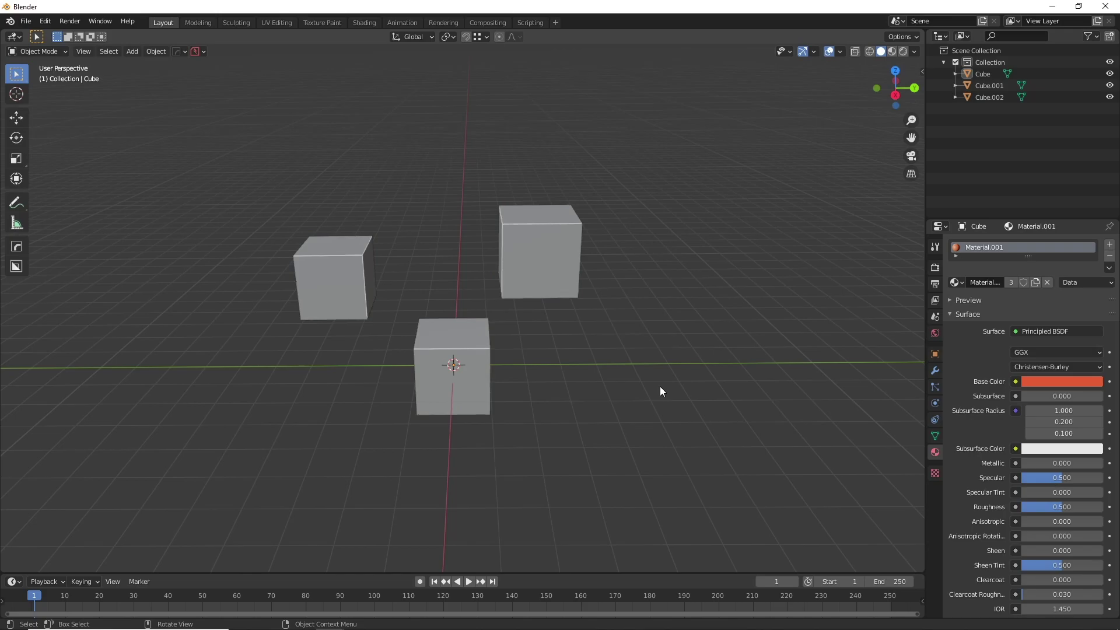
scroll(646, 377, "down", 5)
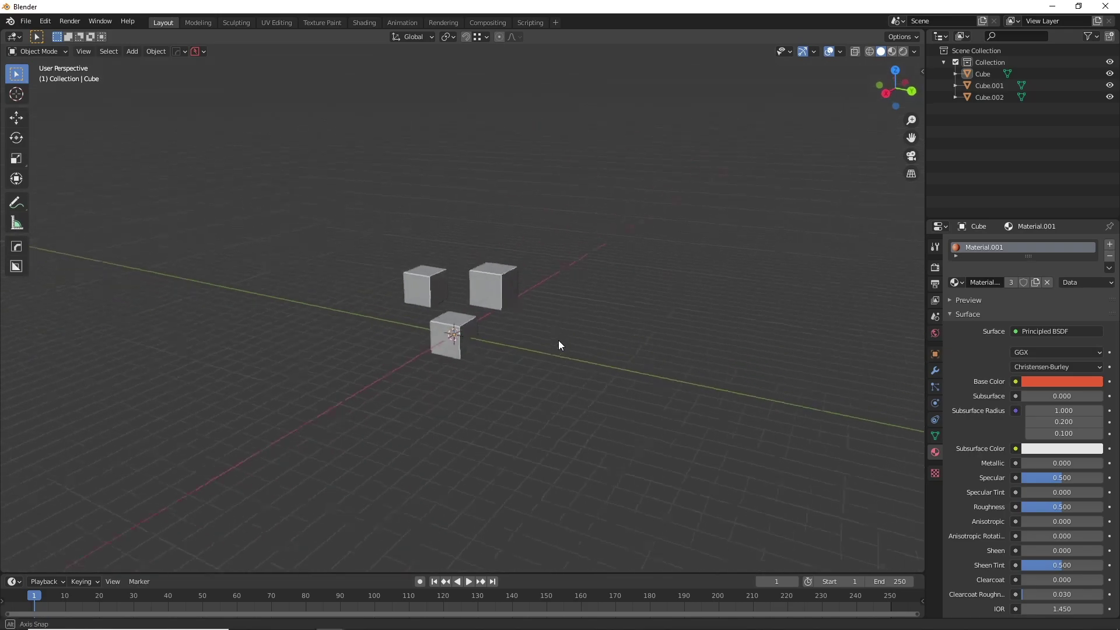
scroll(555, 344, "up", 5)
middle_click_drag(600, 352, 611, 350)
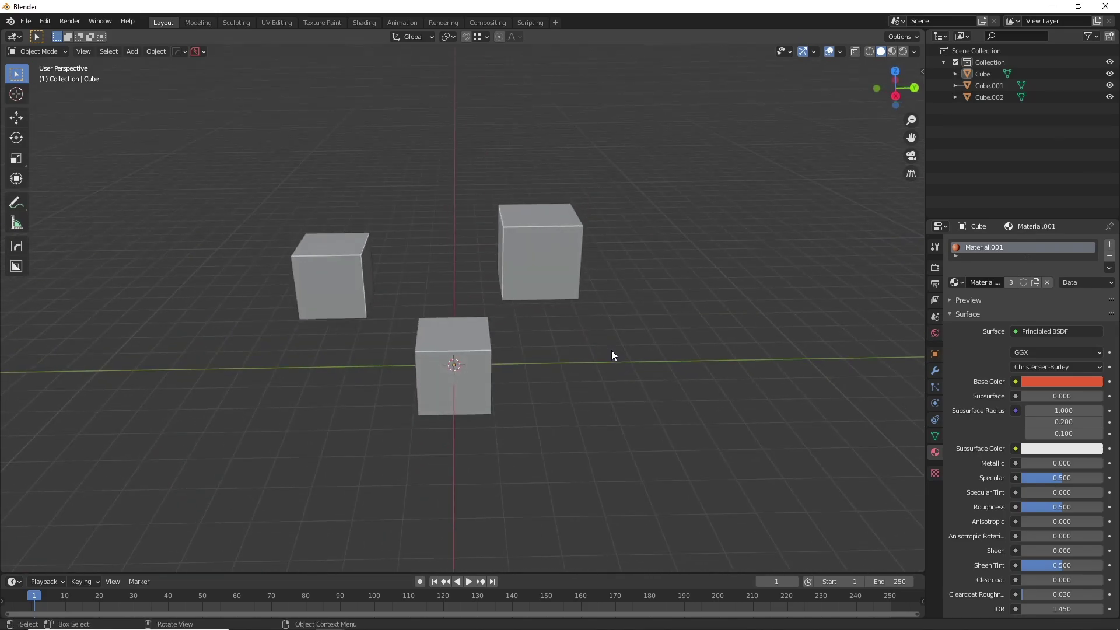
Step: Select Cube.002, frame it with numpad period, and browse its object context menu
left_click(579, 295)
middle_click_drag(589, 302, 618, 324)
key("KP_Decimal")
middle_click_drag(553, 366, 474, 280)
right_click(473, 280)
mouse_move(474, 281)
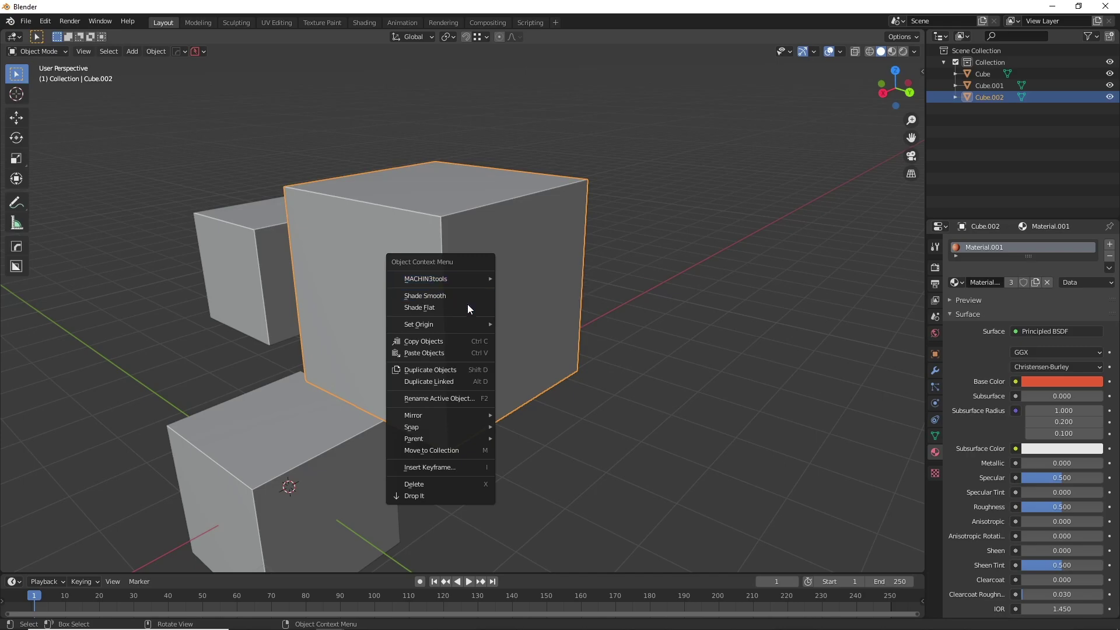
mouse_move(466, 320)
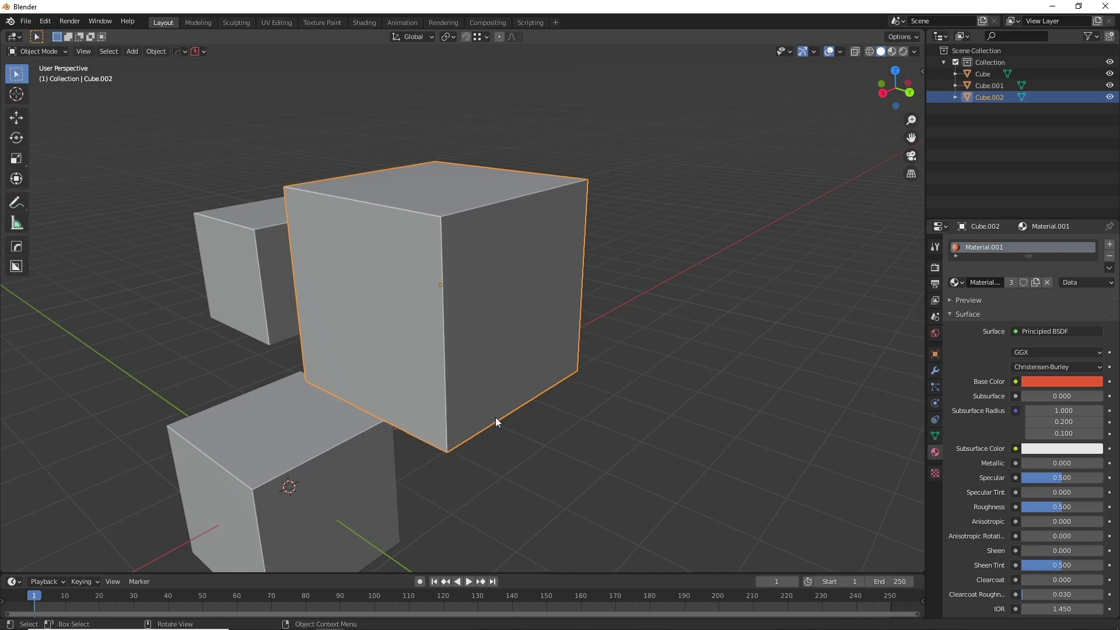
Step: In Edit Mode, subdivide Cube.002's mesh once from the right-click menu
key("Tab")
right_click(486, 288)
left_click(496, 324)
scroll(497, 327, "down", 1)
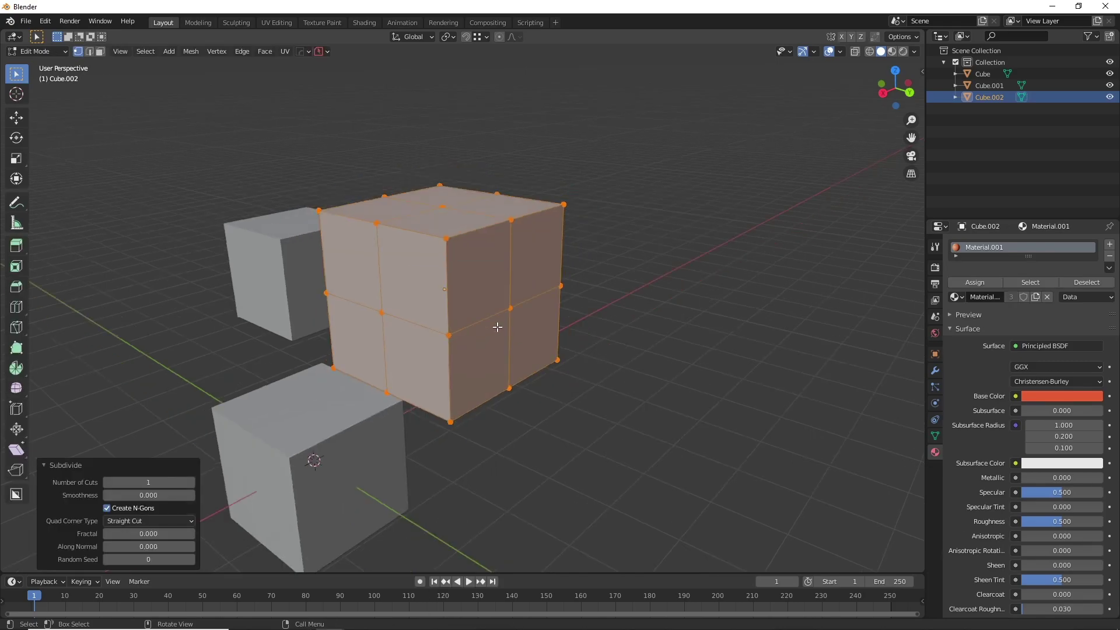
scroll(497, 328, "down", 2)
Step: Paint-select vertices across the cube with C circle select
key("c")
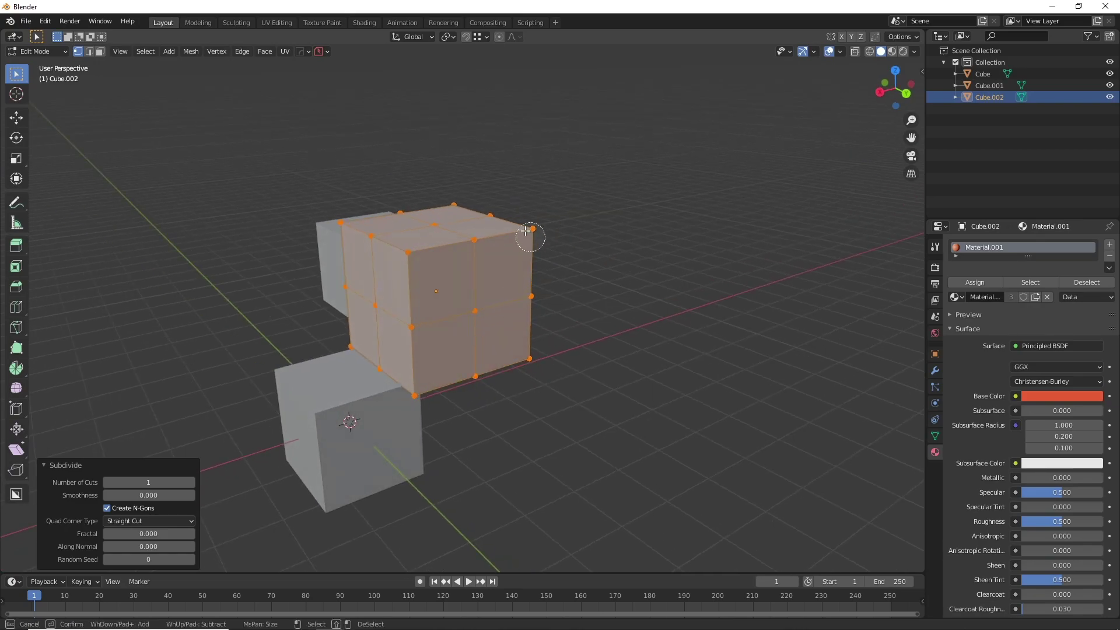
key("Escape")
left_click(588, 240)
key("c")
mouse_move(439, 340)
left_mouse_down()
mouse_move(386, 250)
mouse_move(348, 277)
mouse_move(433, 357)
mouse_move(508, 353)
mouse_move(475, 284)
mouse_move(396, 229)
mouse_move(461, 270)
mouse_move(448, 228)
mouse_move(336, 250)
mouse_move(333, 198)
mouse_move(443, 377)
mouse_move(546, 325)
mouse_move(534, 230)
mouse_move(432, 196)
left_mouse_up()
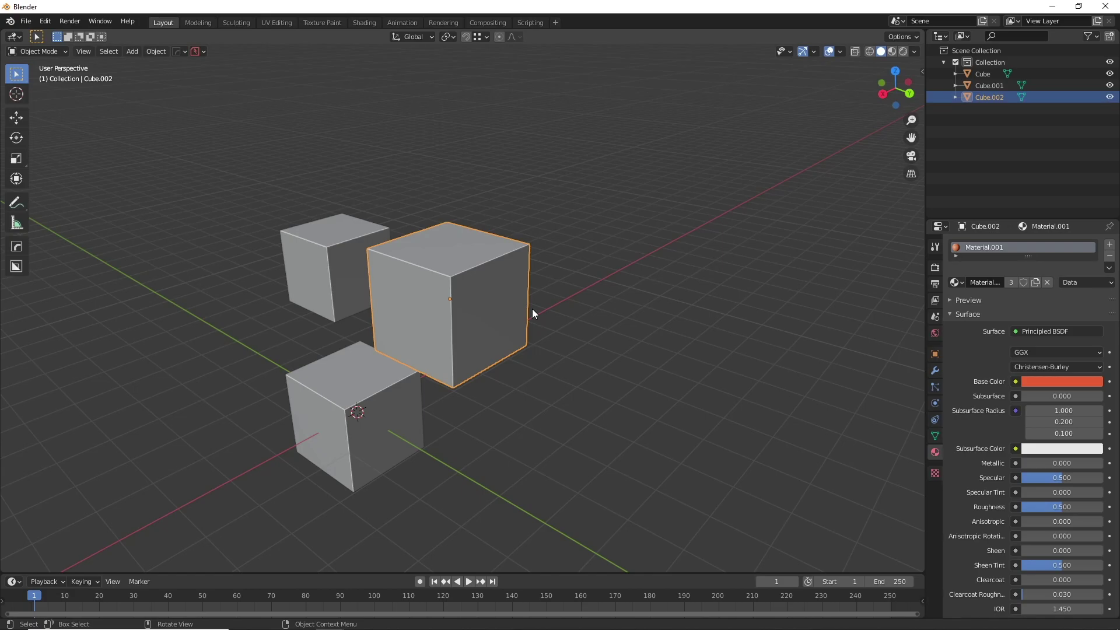
Step: Isolate Cube.002 in Local View with numpad /, orbit around it, then leave Local View
scroll(532, 309, "down", 3)
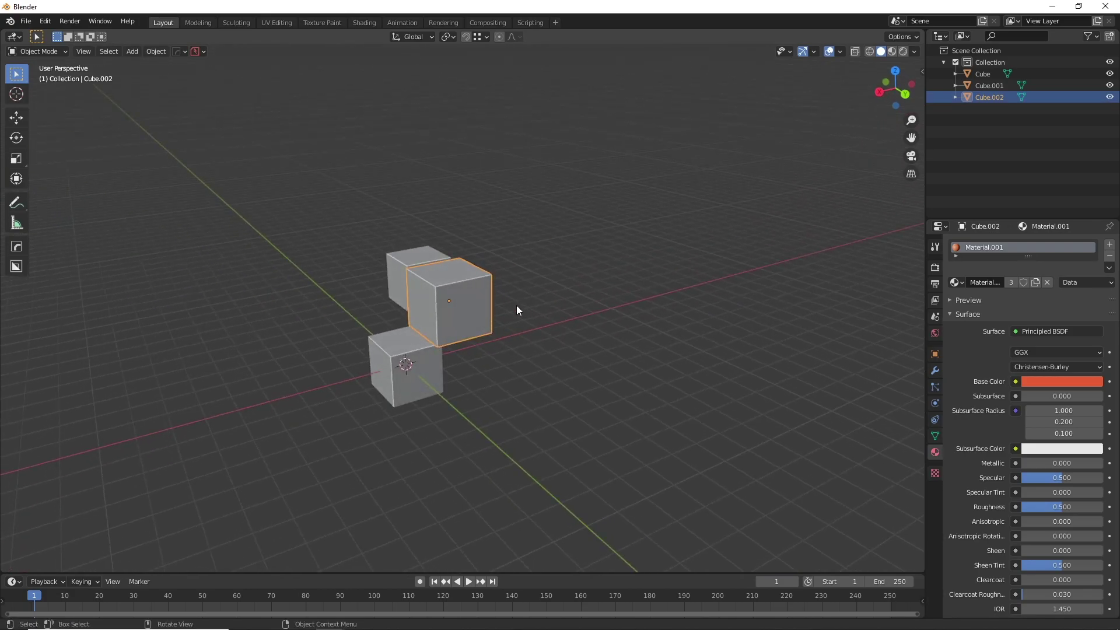
key("KP_Divide")
middle_click_drag(471, 298, 610, 332)
scroll(604, 352, "up", 6)
scroll(604, 353, "down", 6)
scroll(610, 333, "up", 5)
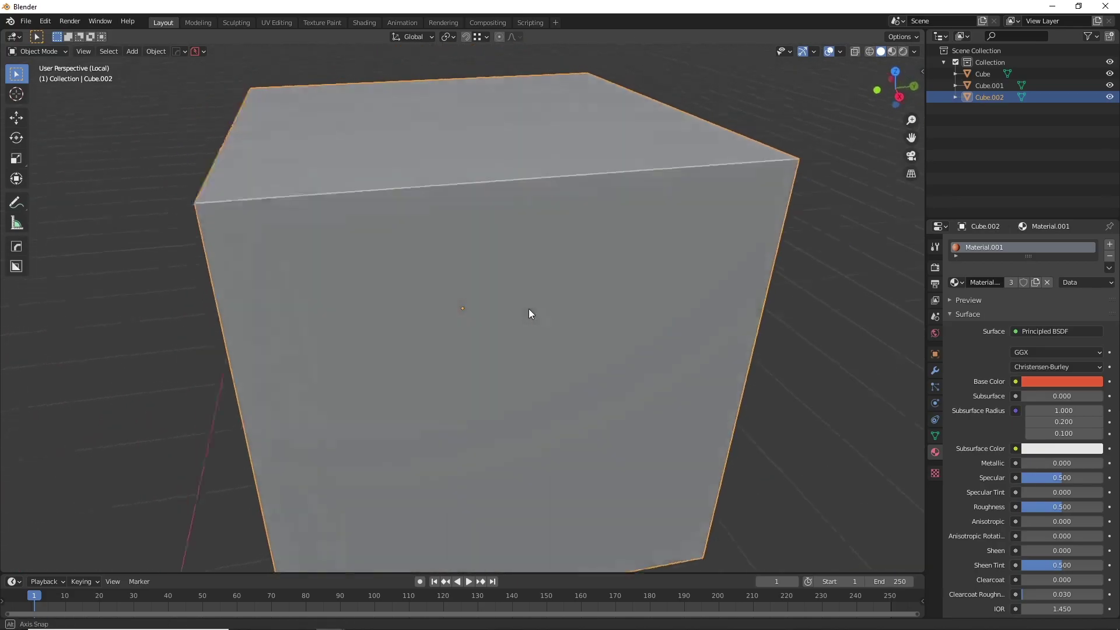
middle_click_drag(523, 312, 560, 295)
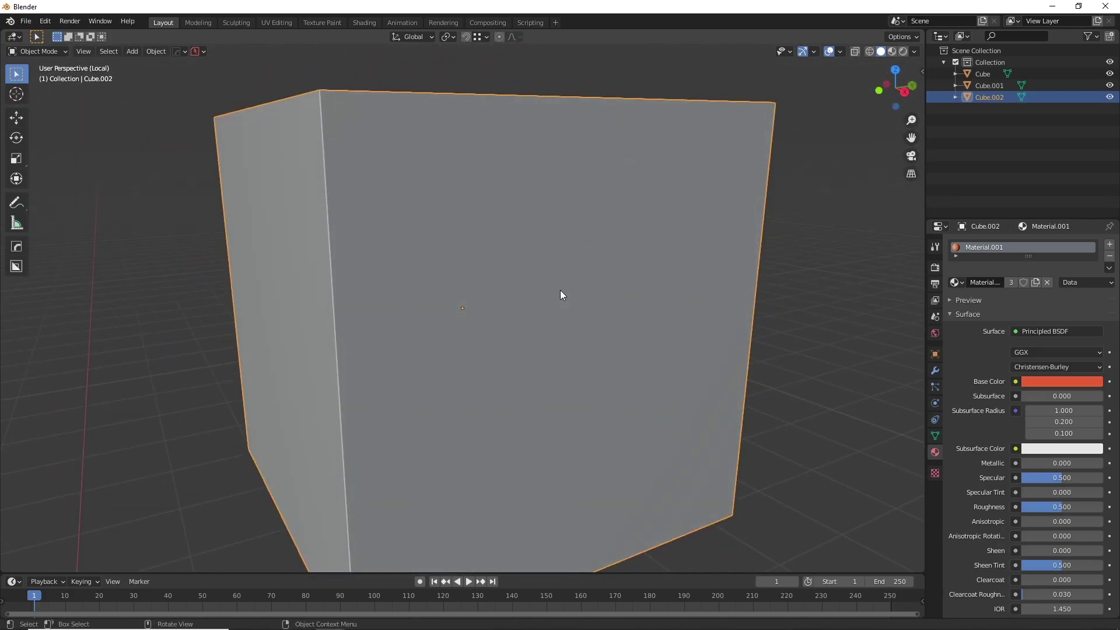
key("KP_Divide")
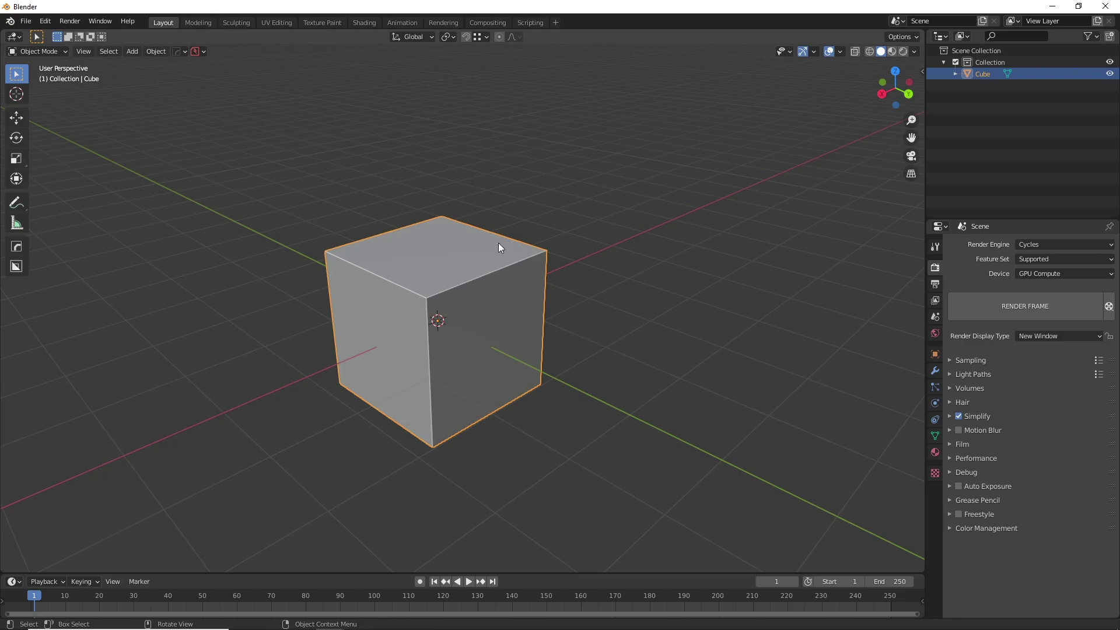
middle_click_drag(498, 247, 495, 305)
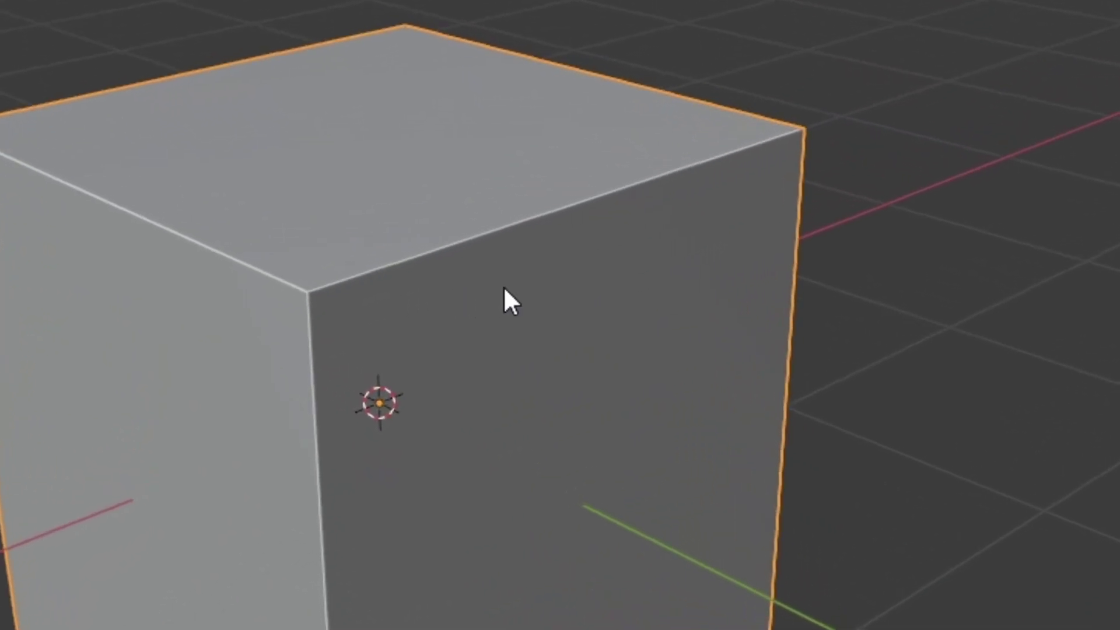
key("ctrl+Tab")
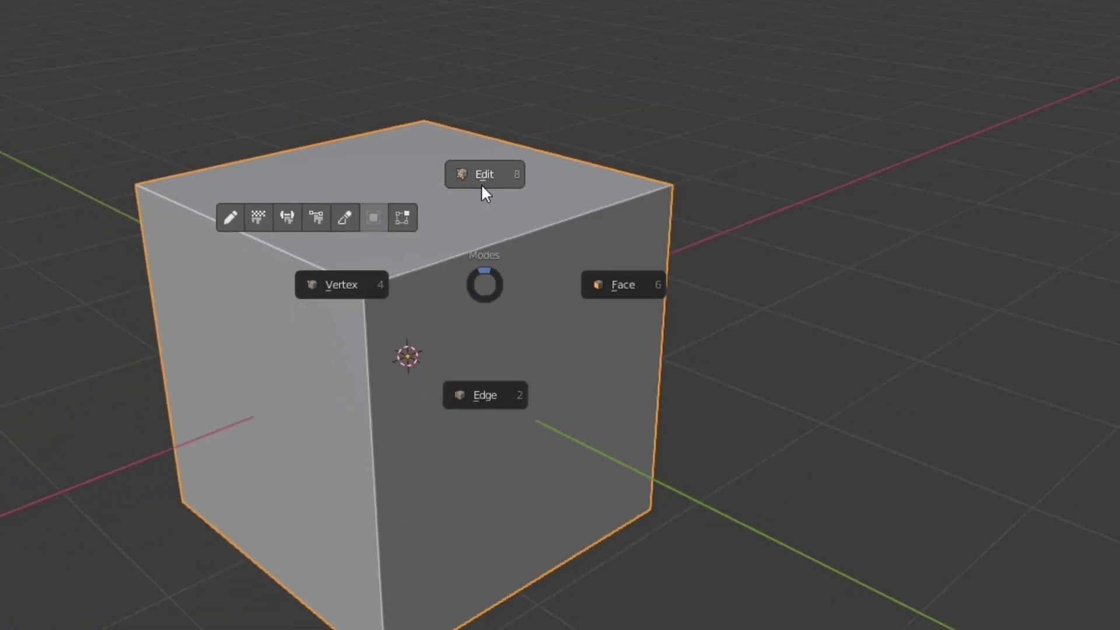
left_click(503, 111)
key("Tab")
middle_click_drag(525, 241, 578, 254)
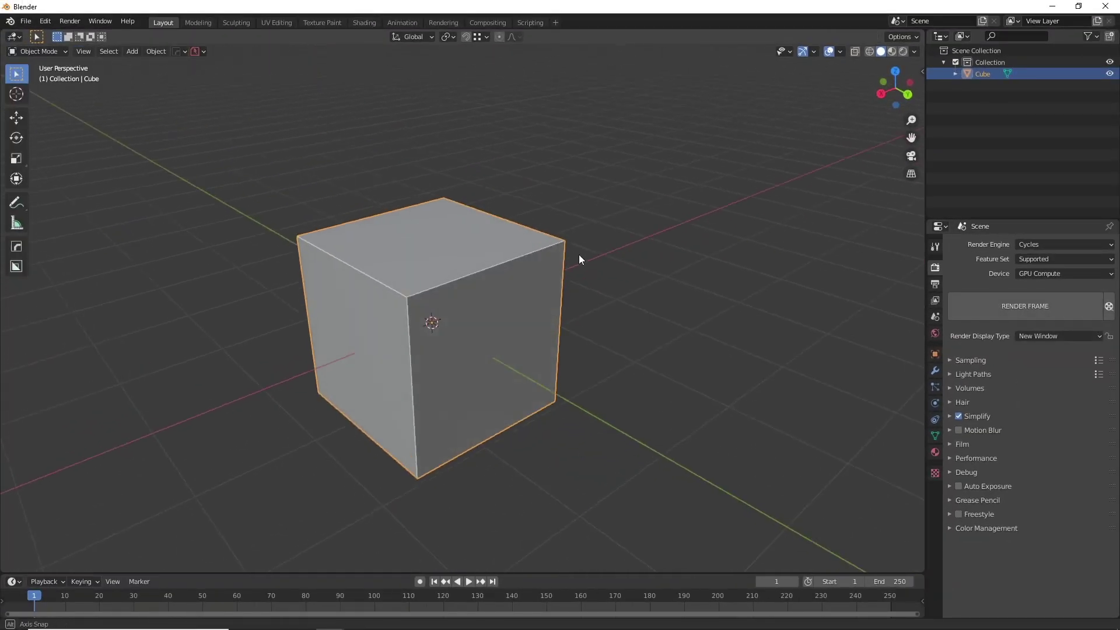
key("ctrl+Tab")
left_click(478, 300)
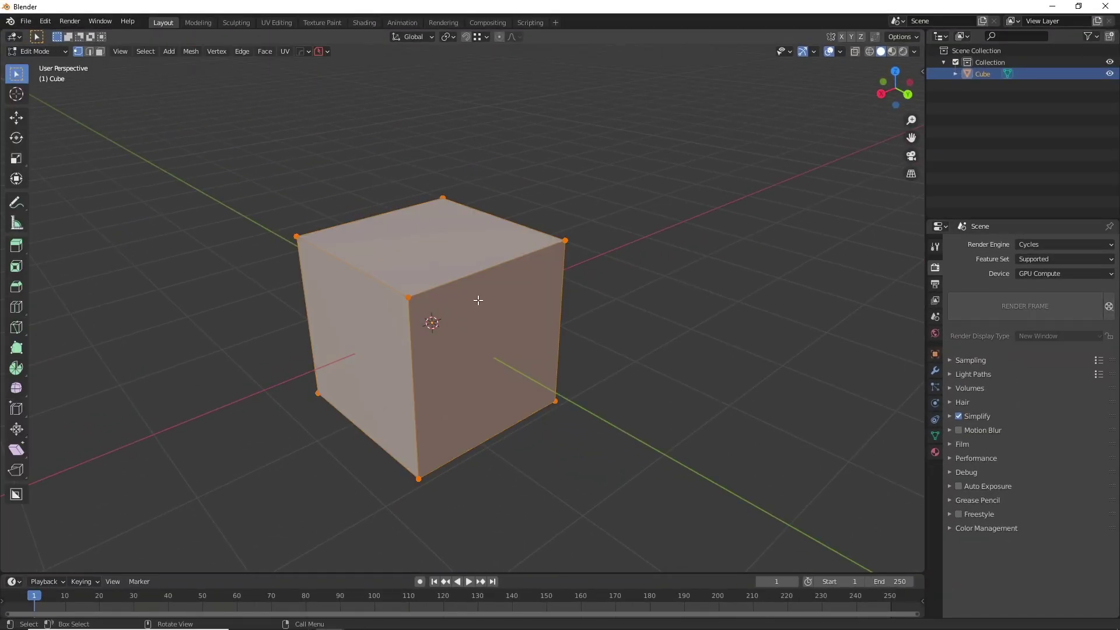
left_click(89, 52)
left_click(77, 51)
middle_click_drag(409, 309, 426, 318)
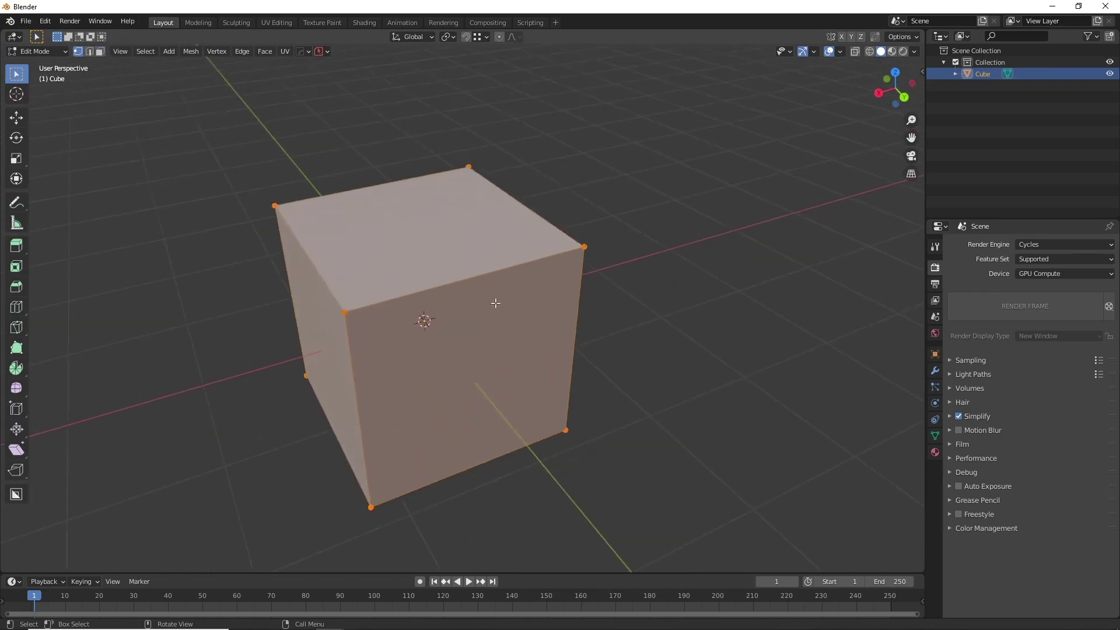
key("Tab")
key("ctrl+Tab")
key("Tab")
key("Tab")
key("Tab")
key("ctrl+Tab")
key("Tab")
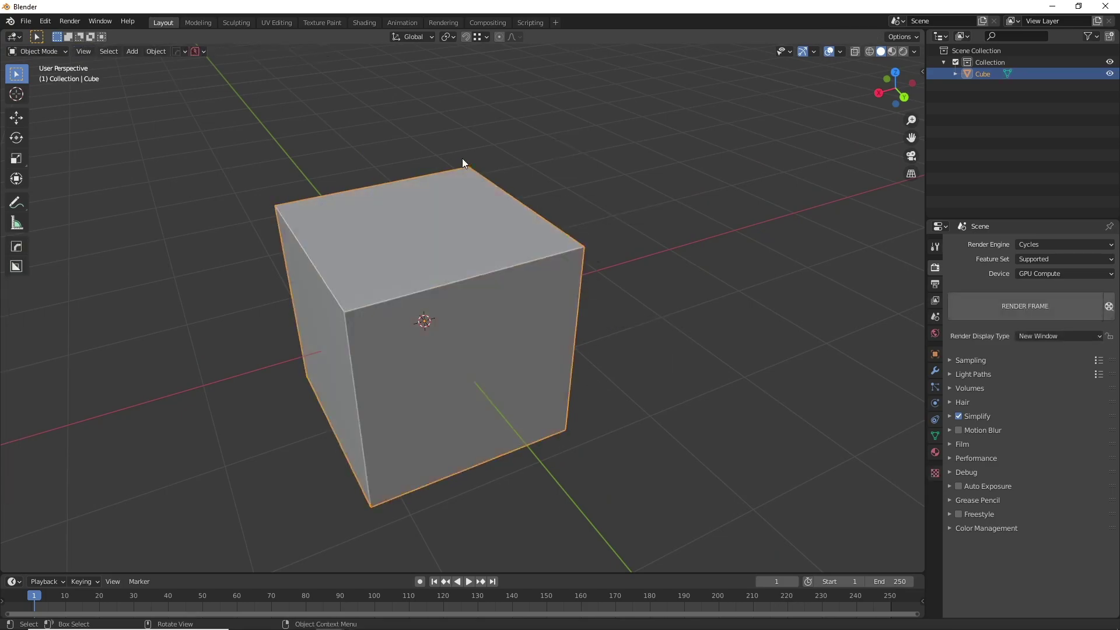
scroll(523, 278, "down", 3)
mouse_move(523, 279)
middle_mouse_down()
mouse_move(558, 272)
mouse_move(519, 275)
middle_mouse_up()
scroll(558, 272, "up", 2)
scroll(530, 275, "down", 2)
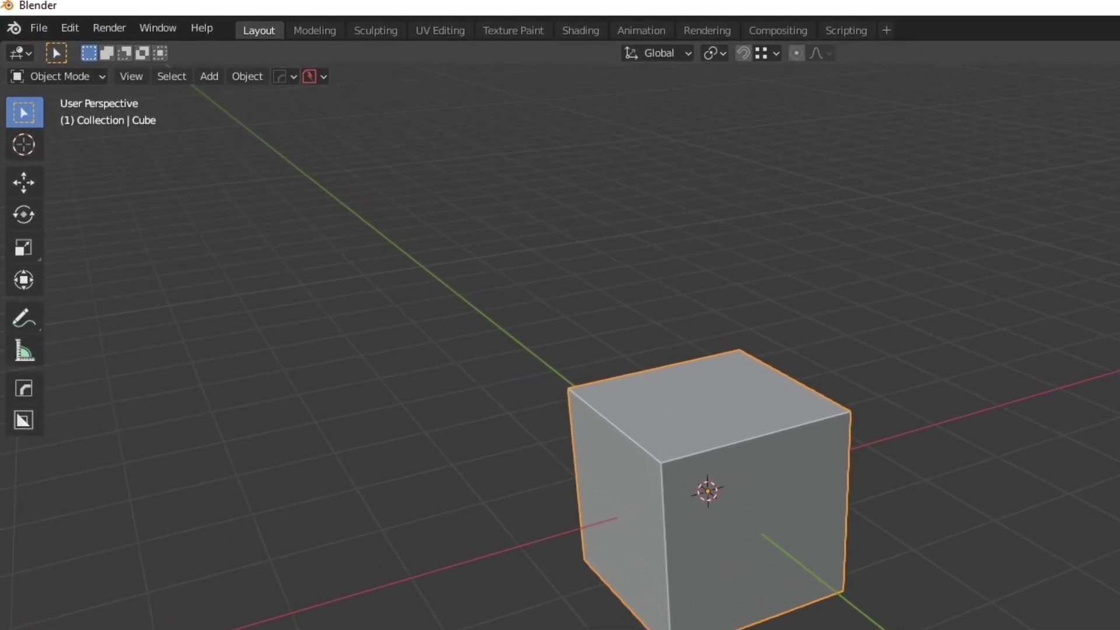
Step: Show the PowerSave panel, with Use Autosave on at a 2-minute interval
left_click(322, 76)
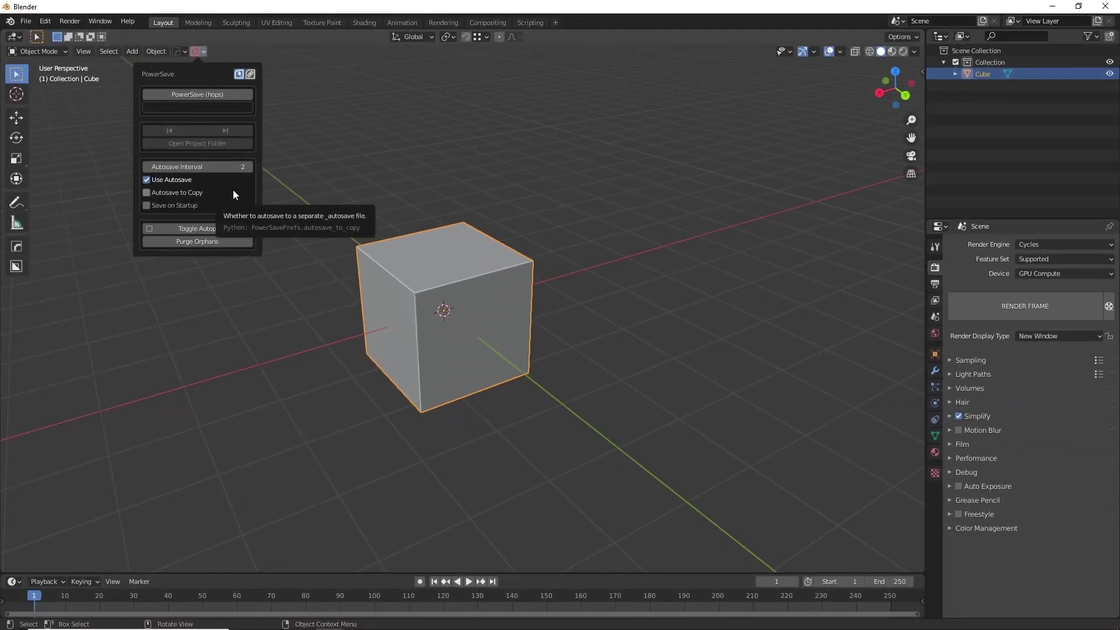
Step: Deselect the cube and enable the Gaffer HDRI world lighting in the World settings
left_click(628, 463)
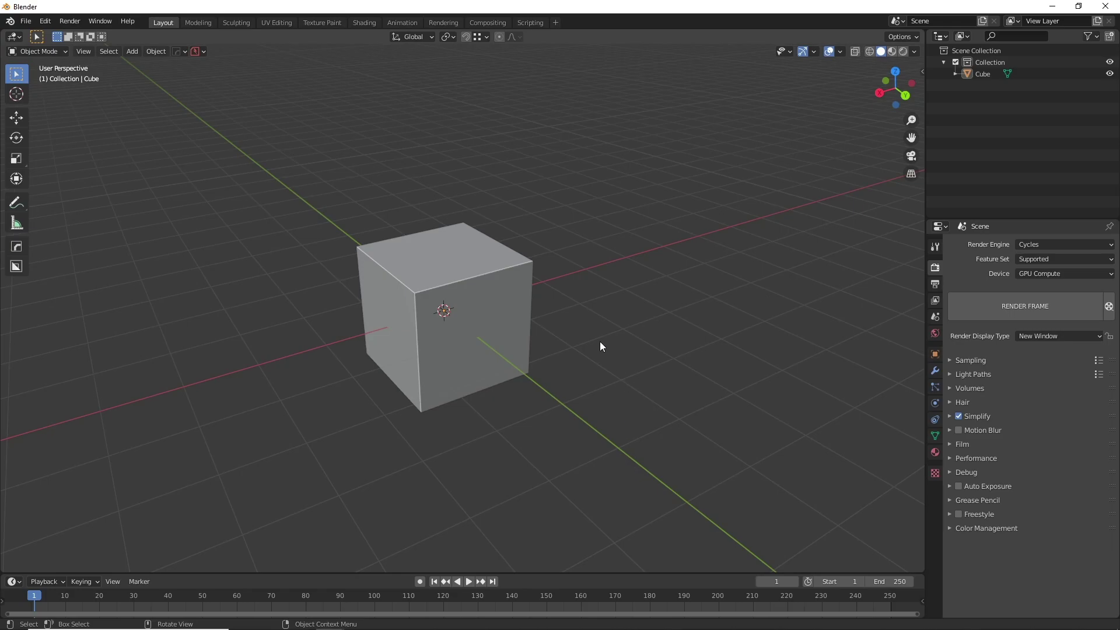
left_click(935, 333)
left_click(951, 360)
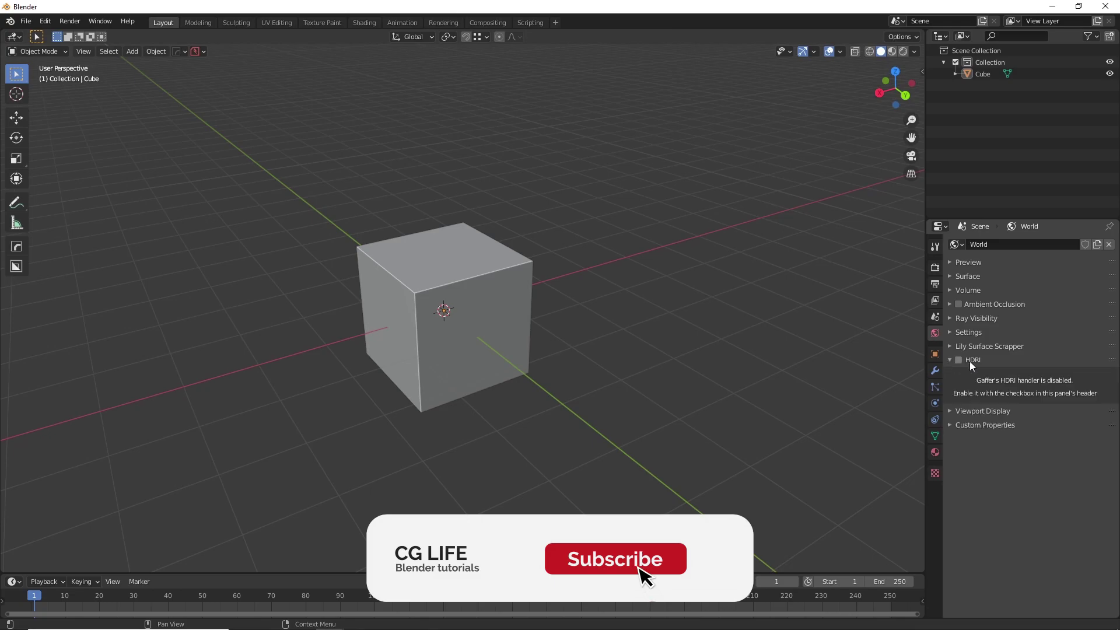
left_click(958, 360)
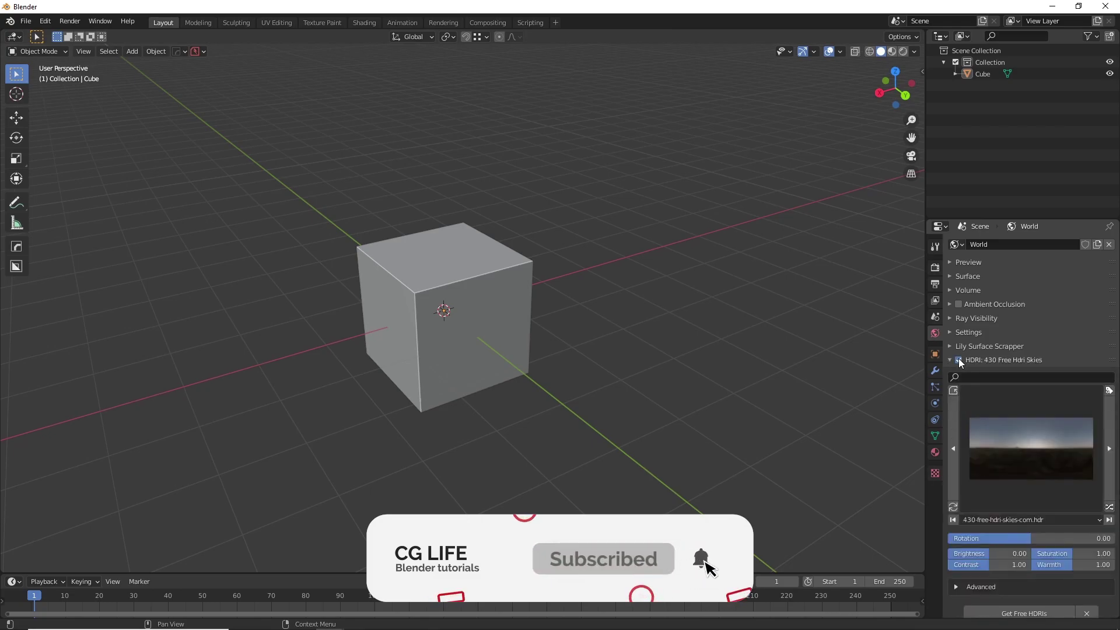
scroll(1016, 407, "down", 2)
Step: Pick the abandoned_slipway HDRI, rotate it to 75, and expand its Advanced options
left_click(1060, 408)
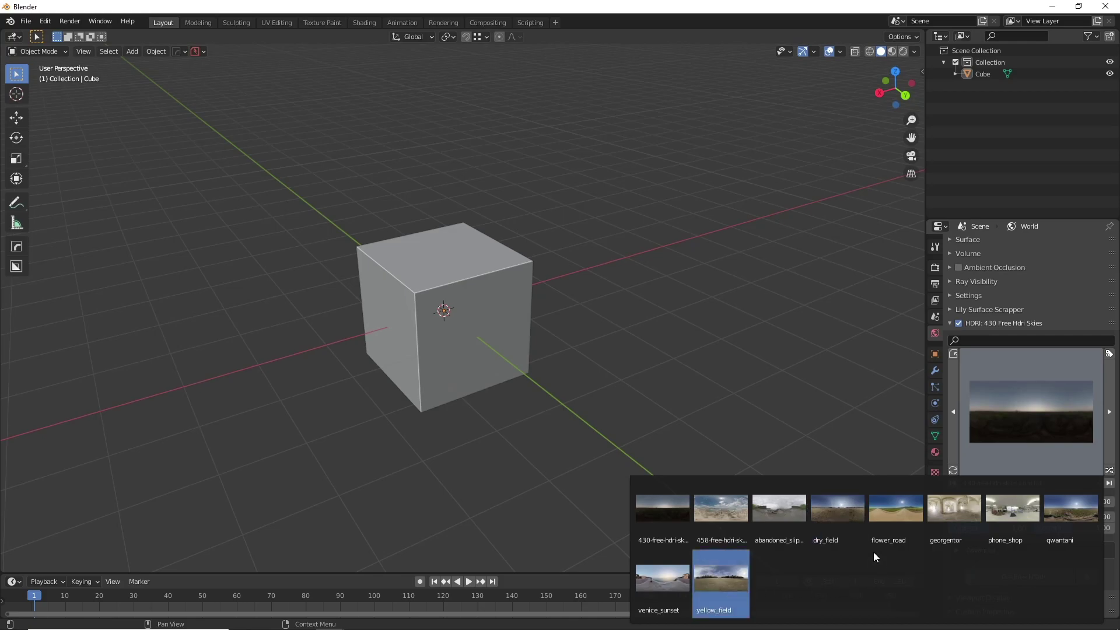
left_click(779, 519)
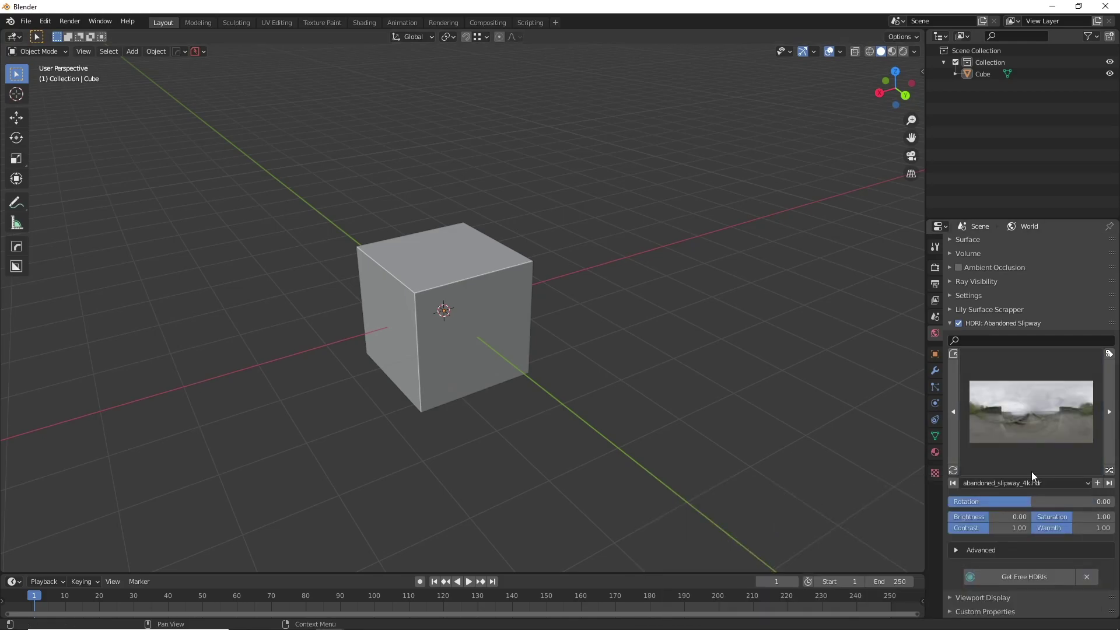
left_click_drag(1016, 502, 1067, 502)
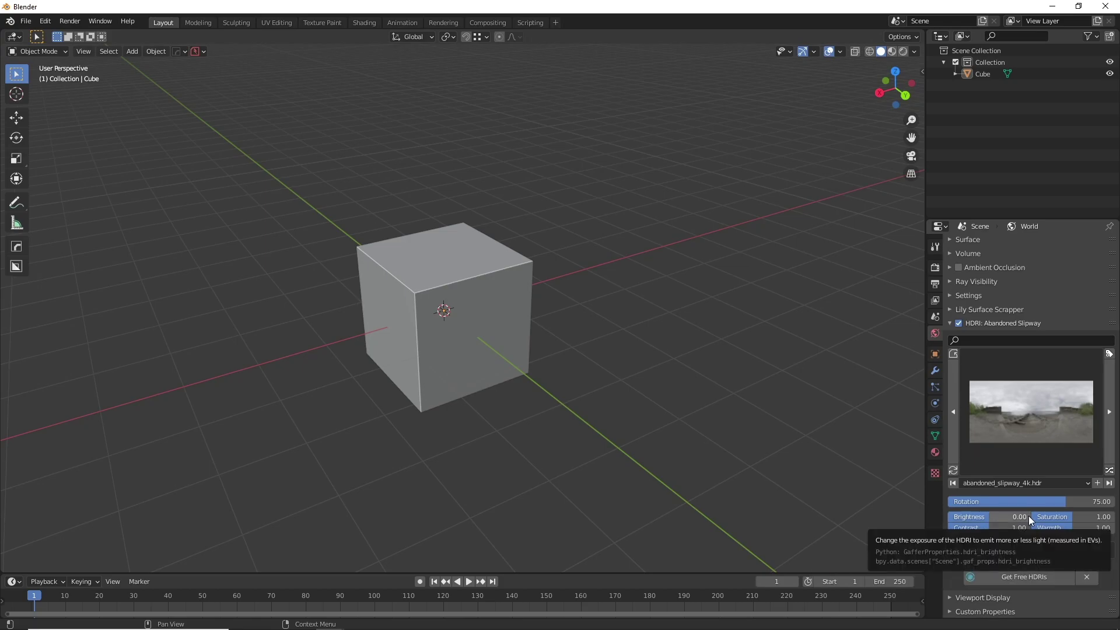
left_click(954, 548)
scroll(954, 548, "down", 5)
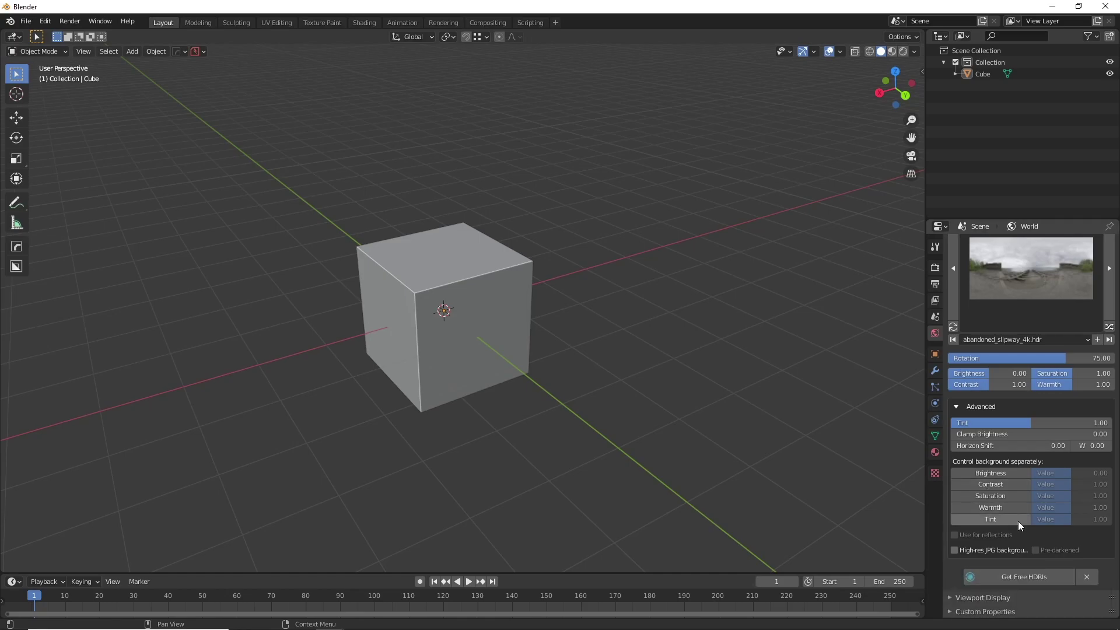
scroll(1020, 519, "up", 5)
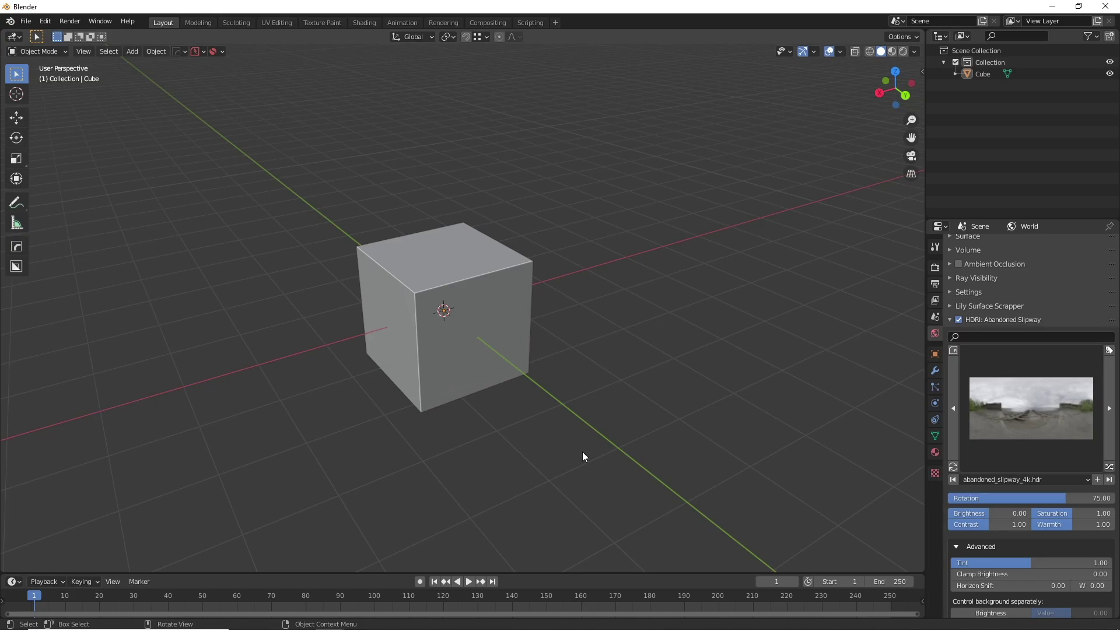
Step: Browse the sidebar's add-on tabs down to CommandRecorder and list all available panel tabs
key("n")
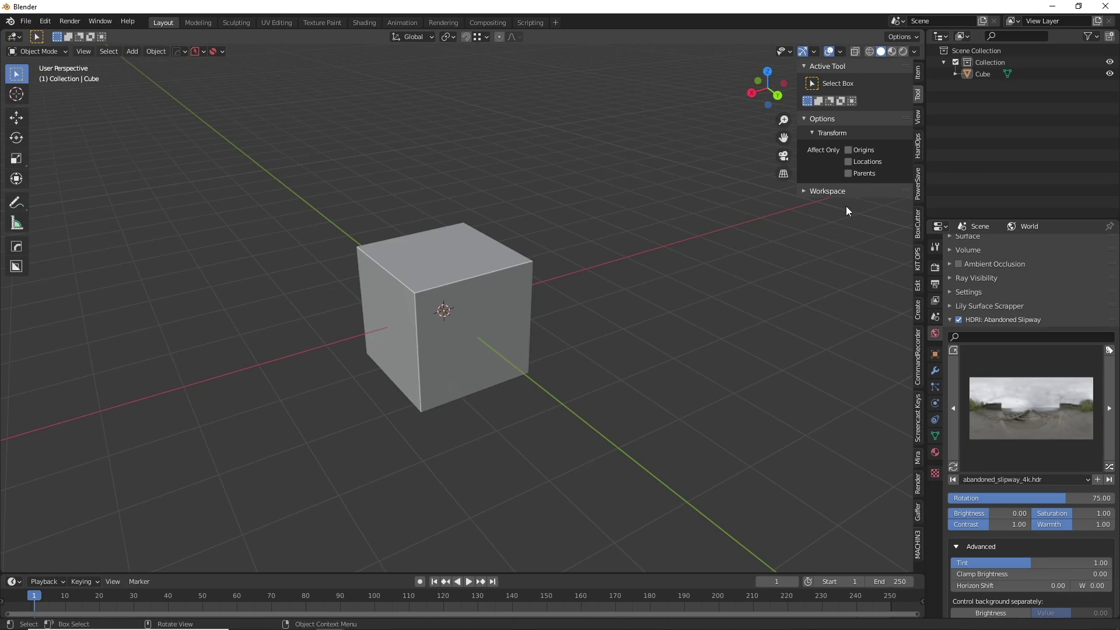
scroll(917, 121, "down", 4, "ctrl")
scroll(917, 120, "down", 4, "ctrl")
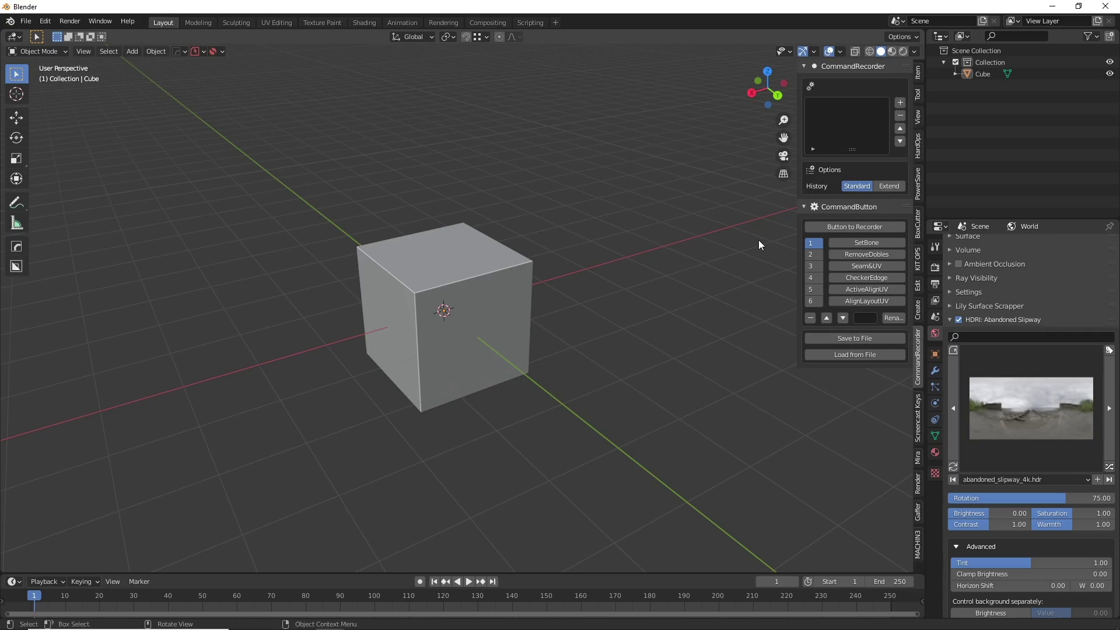
left_click(215, 51)
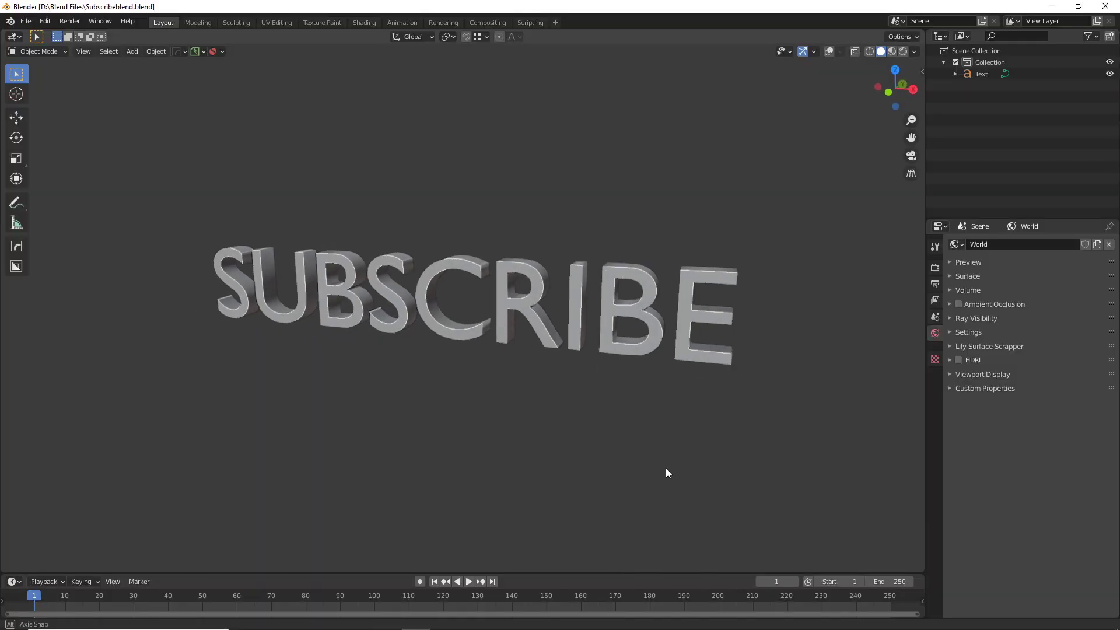
scroll(673, 472, "up", 1)
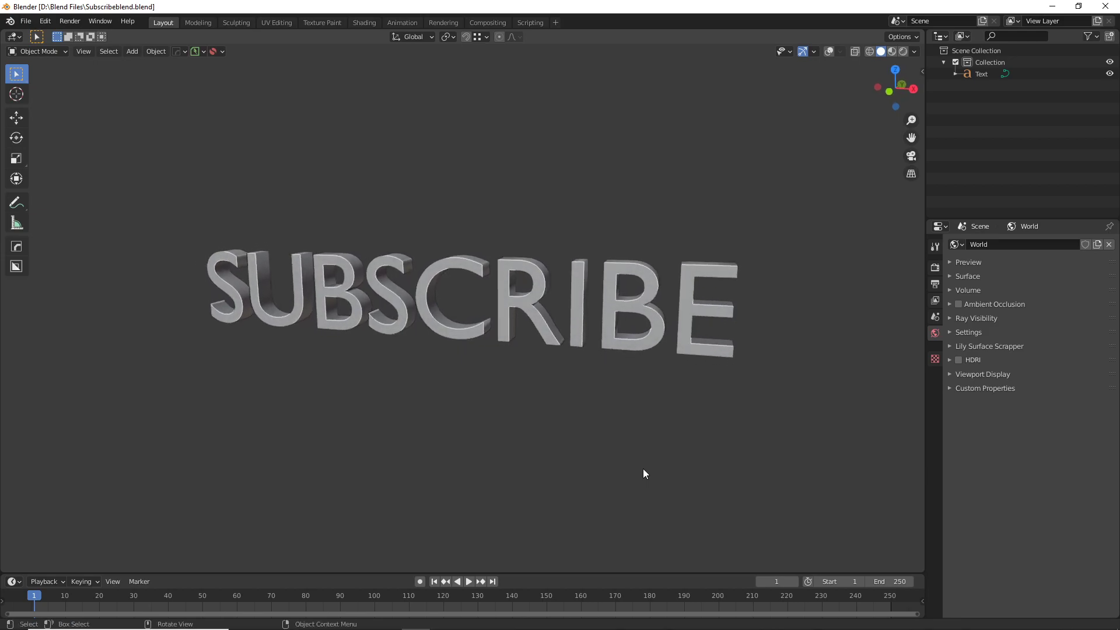
scroll(675, 450, "up", 1)
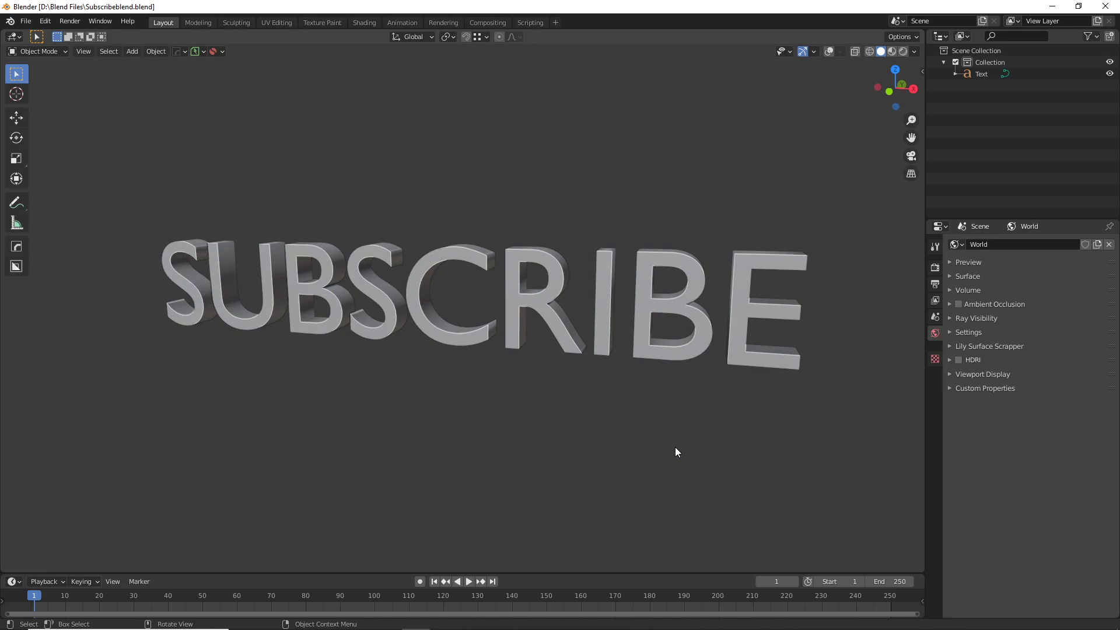